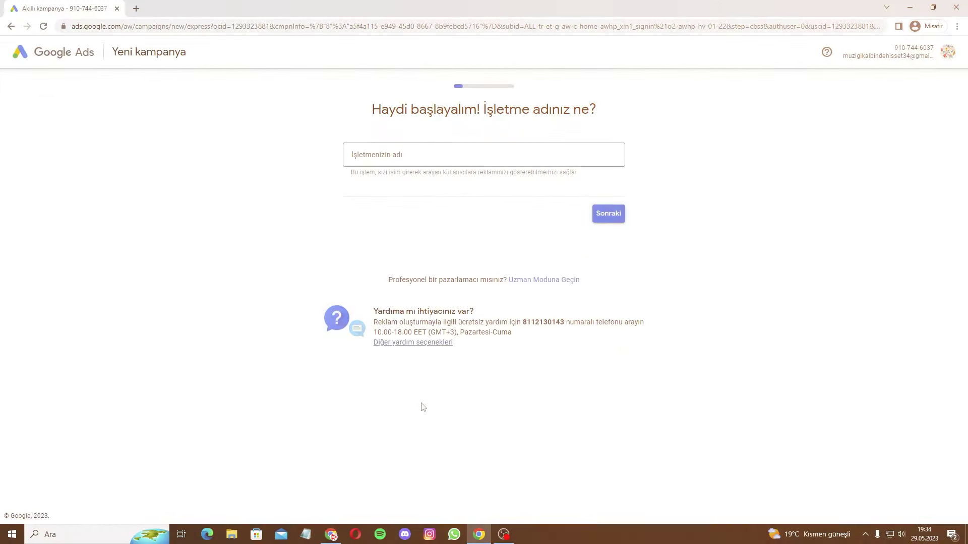
- Switch to expert mode and start a Video campaign with the goal "Ürün ve markayı değerlendirme" and subtype "Görüntüleme sayısını artırın"
click(541, 280)
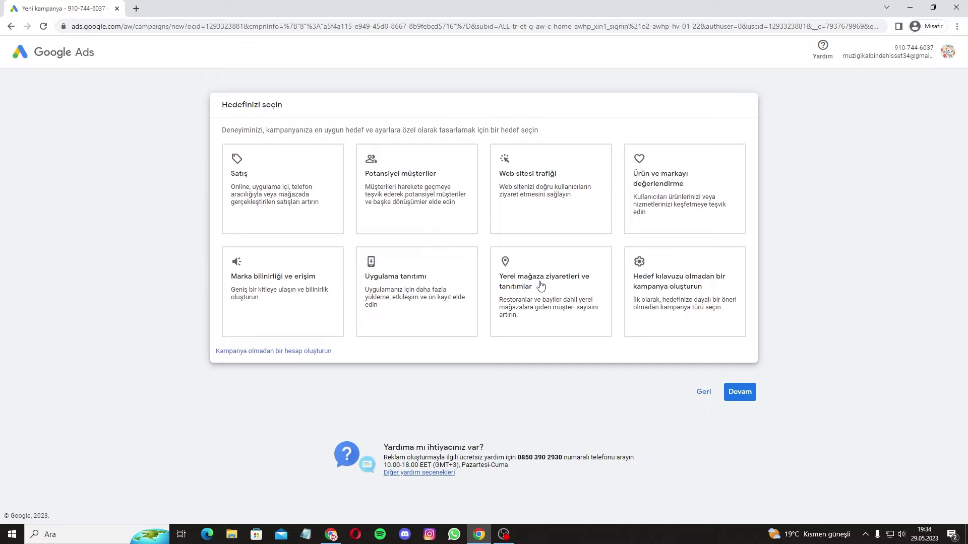
click(679, 212)
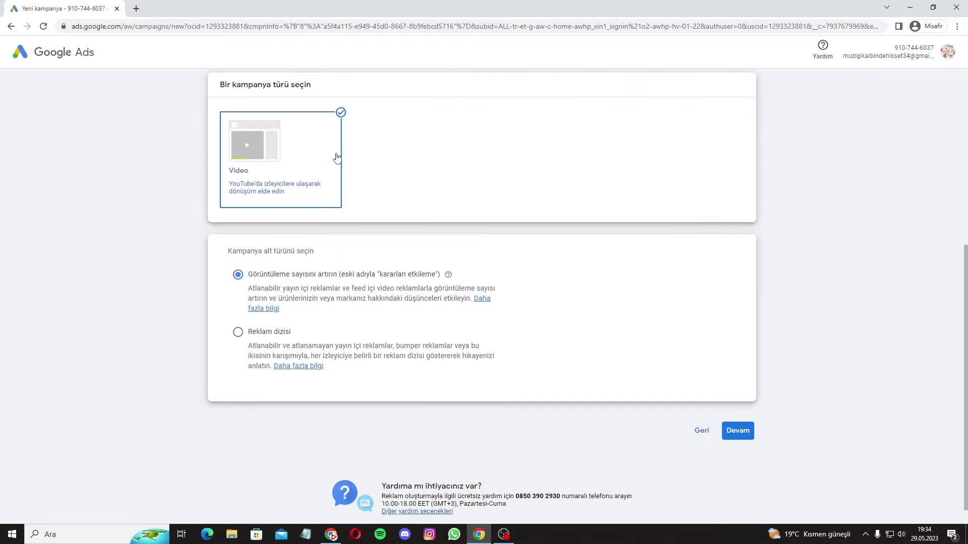
mouse_move(288, 283)
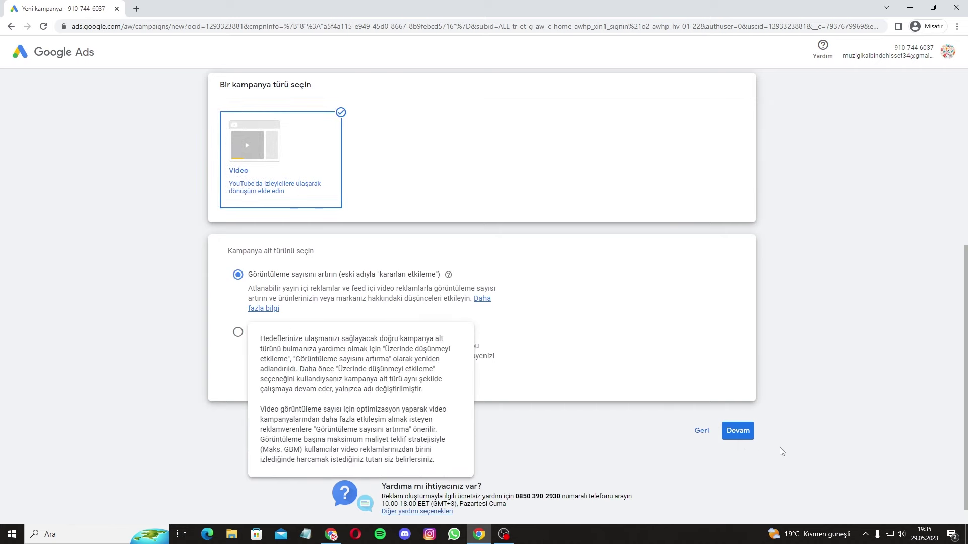
click(736, 430)
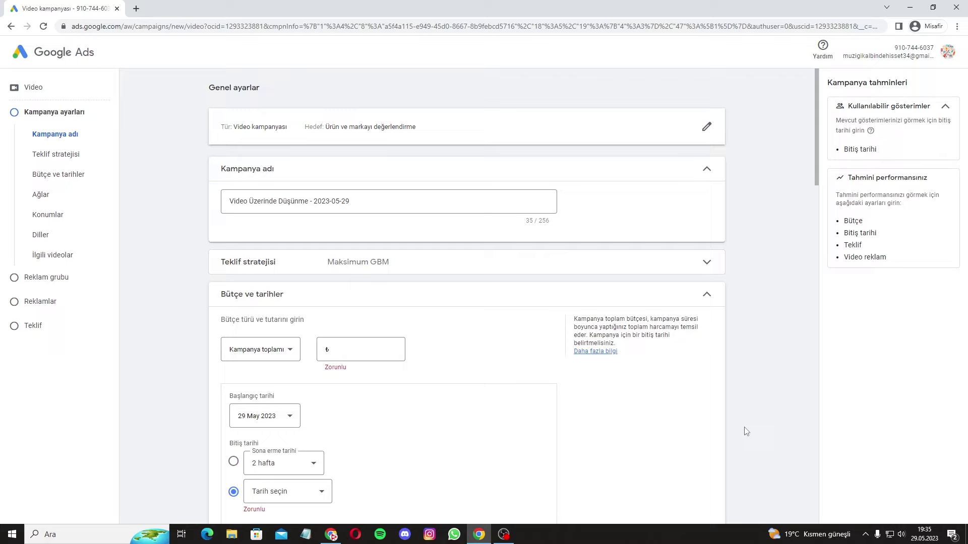
- Rename the campaign as "Kampanya 1" and collapse the campaign name section
click(361, 201)
key(ctrl+a)
key(BackSpace)
text(Kamp)
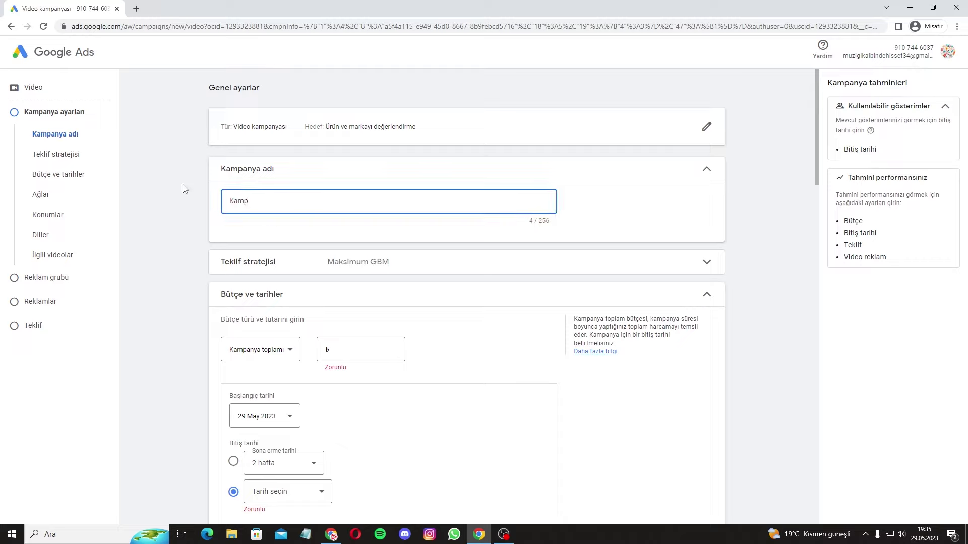
text(anya 1)
click(330, 167)
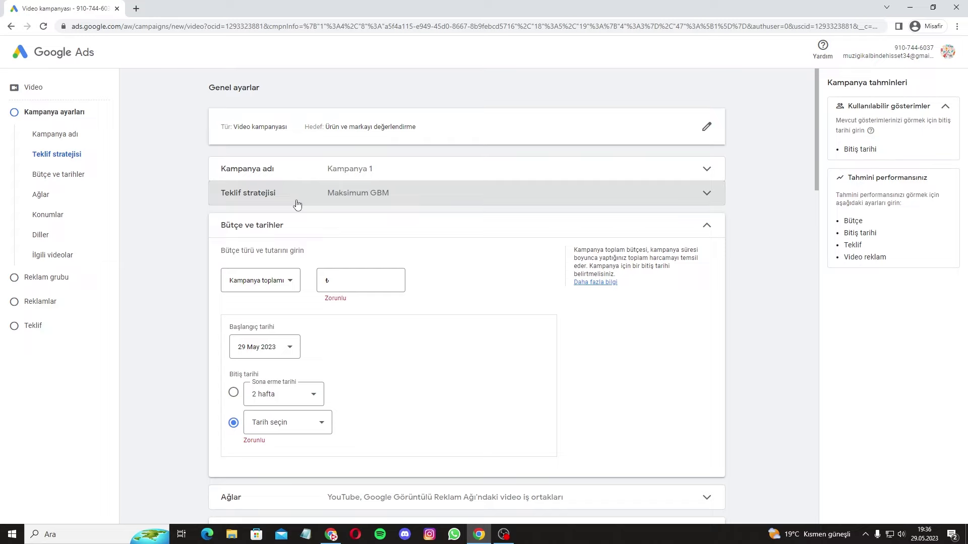
- Set the budget type to "Kampanya toplamı" with an amount of ₺250
click(281, 287)
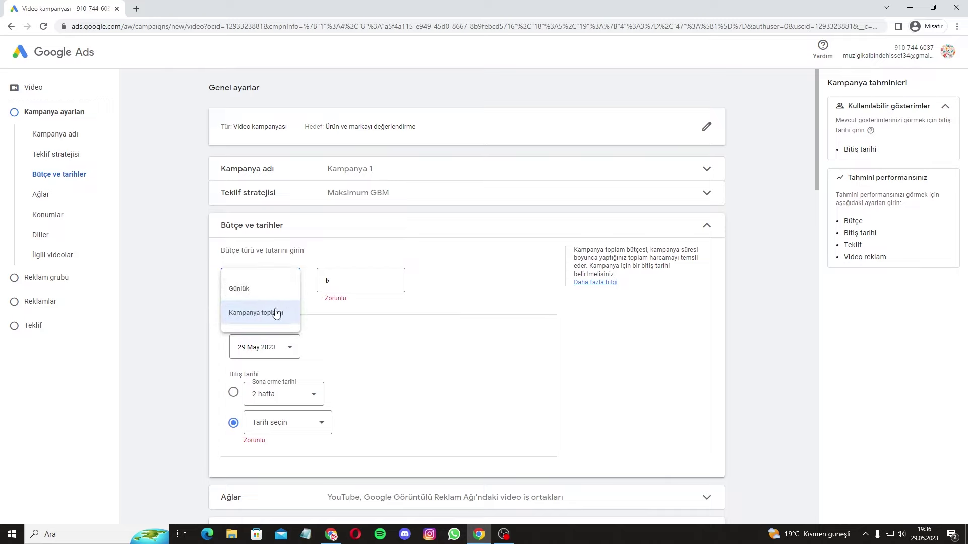
click(277, 314)
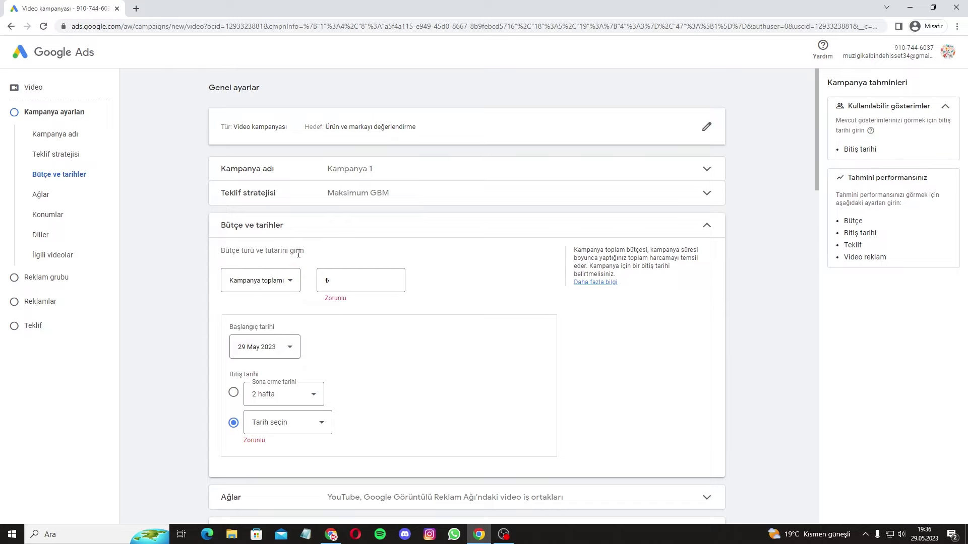
click(382, 279)
text(250)
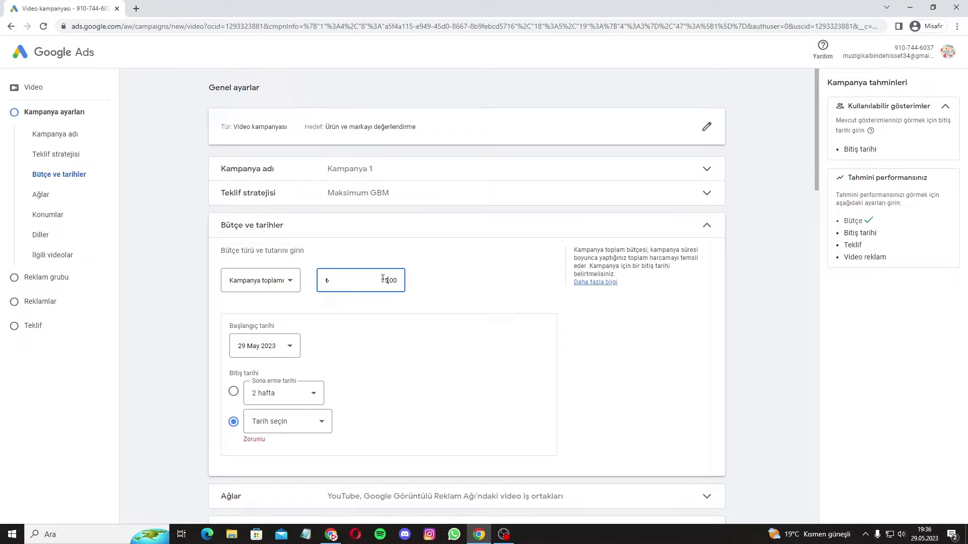
click(435, 286)
- Set the campaign's start date to 1 Haz 2023
scroll(435, 286, down, 2)
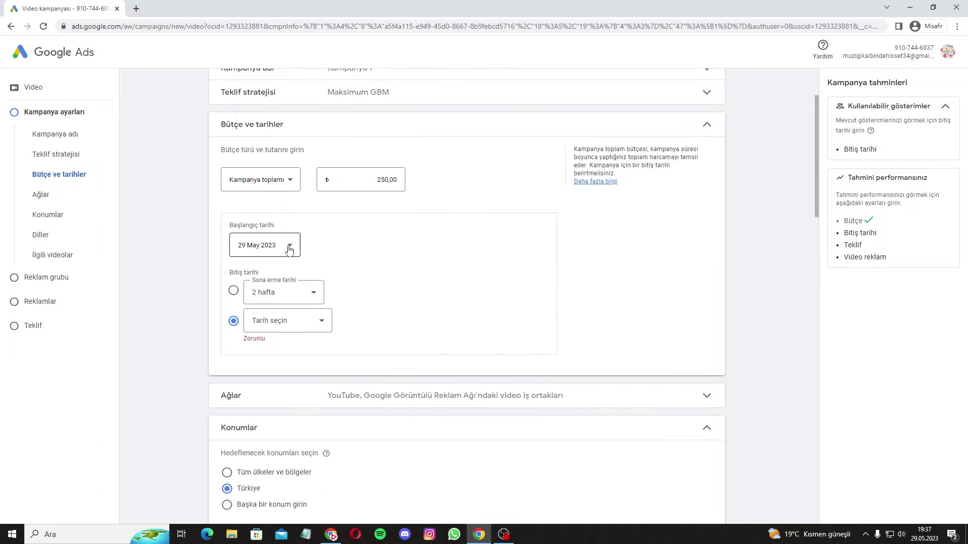
click(289, 247)
scroll(292, 383, down, 1)
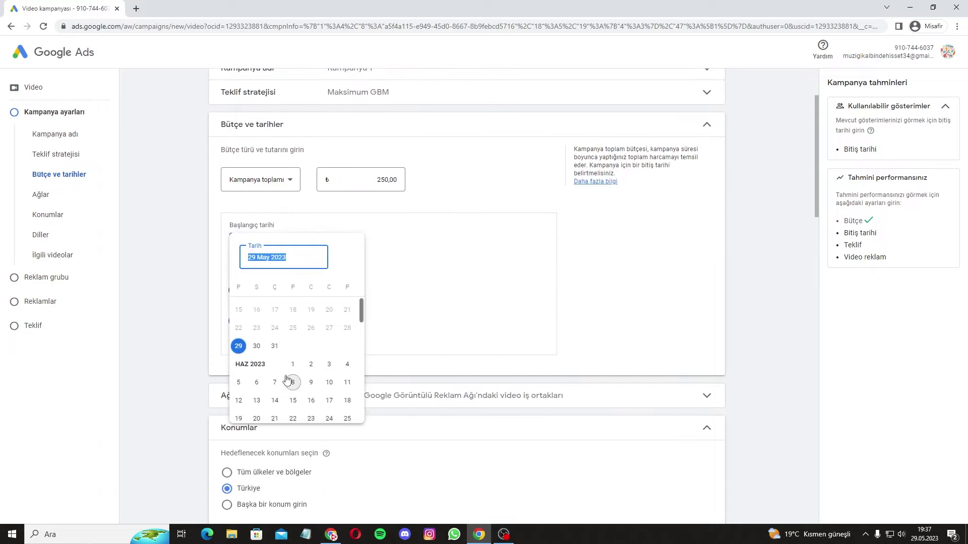
click(292, 364)
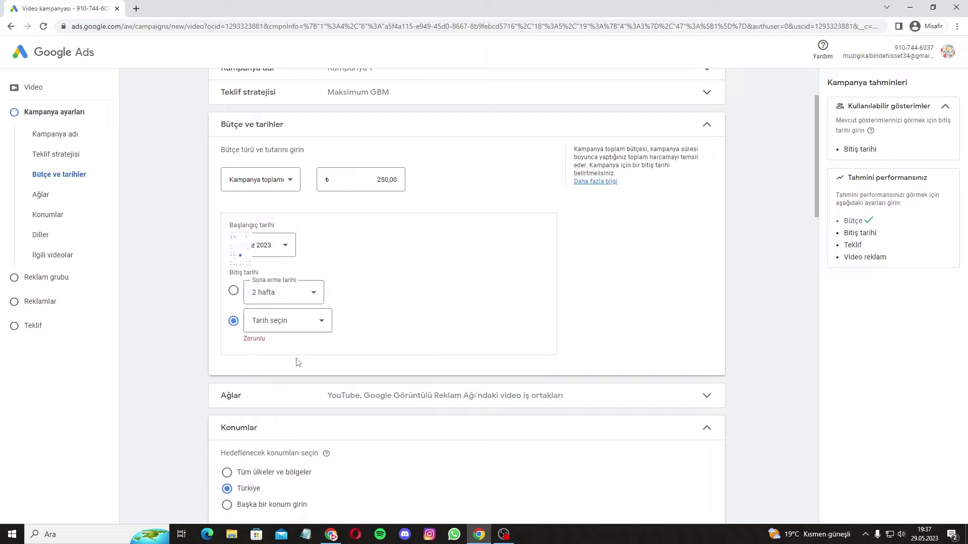
- Try 10 Haz 2023 and 30 Haz 2023 as the campaign's end date
click(300, 325)
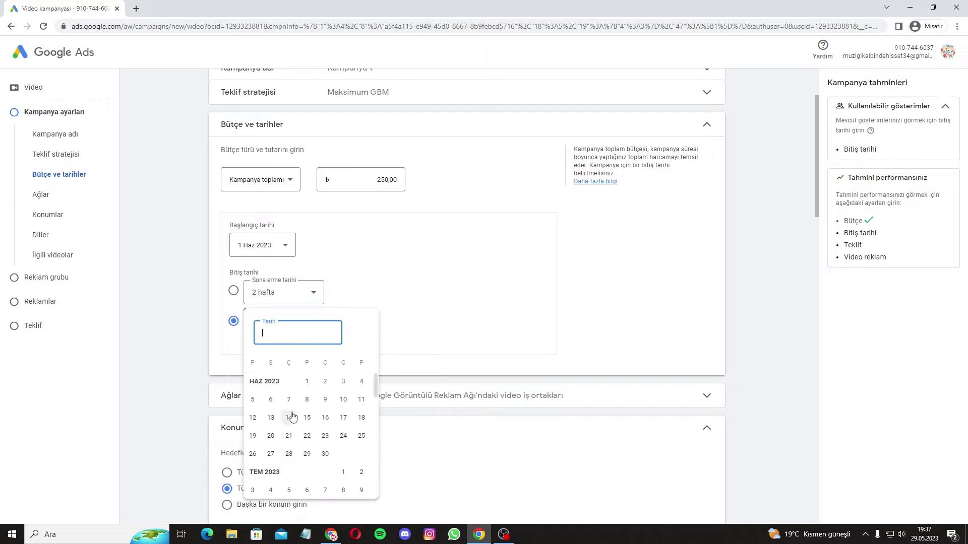
click(343, 399)
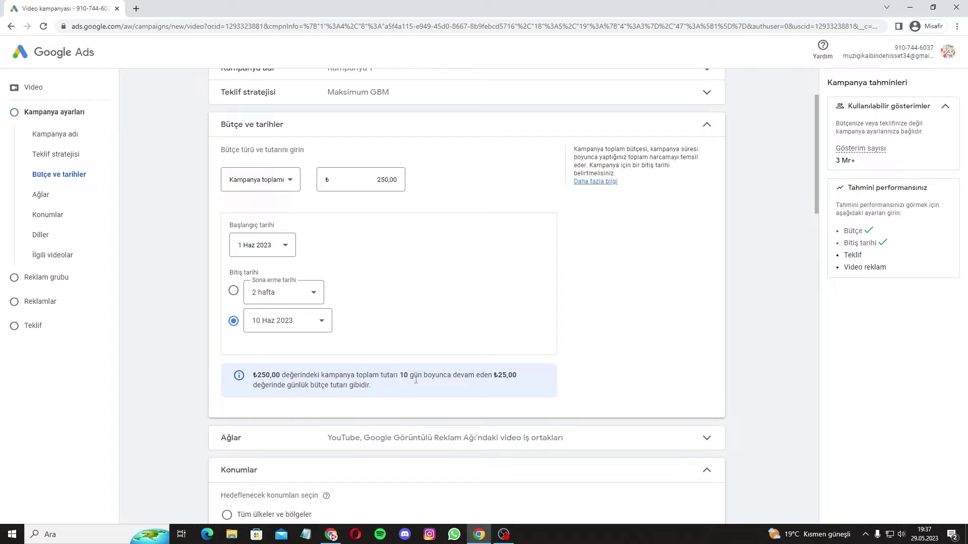
drag(497, 376, 514, 384)
click(514, 384)
click(302, 330)
click(324, 452)
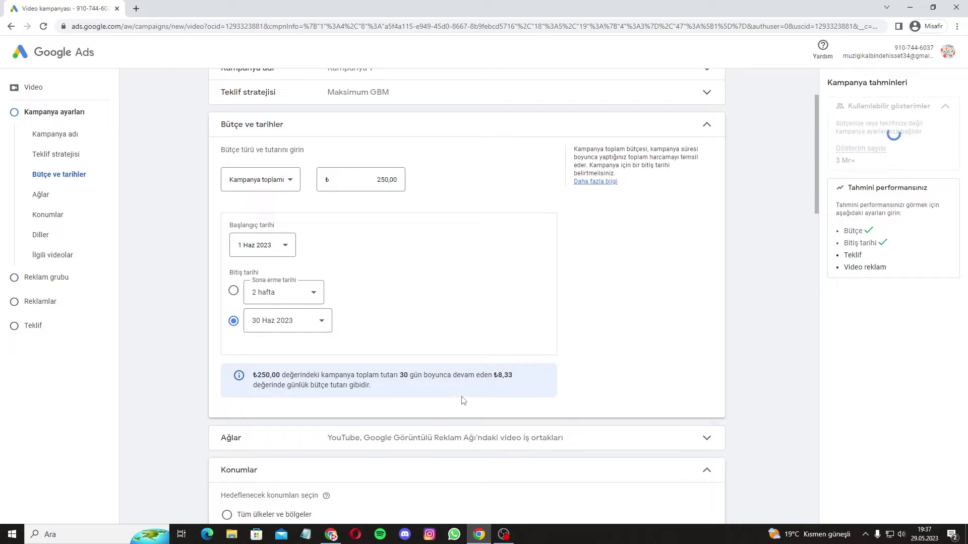
- Set the campaign's end date to 5 Haz 2023 and collapse the budget and dates section
click(313, 333)
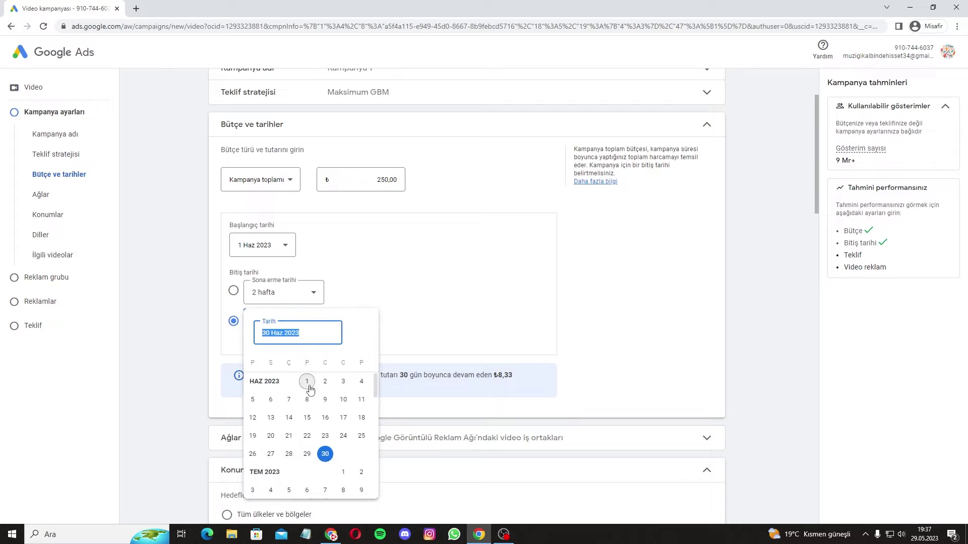
click(254, 399)
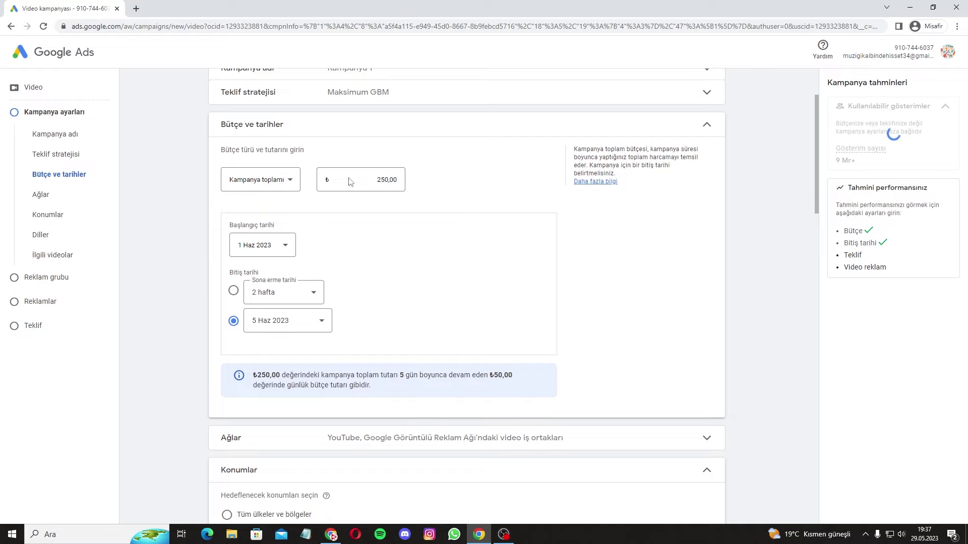
click(406, 133)
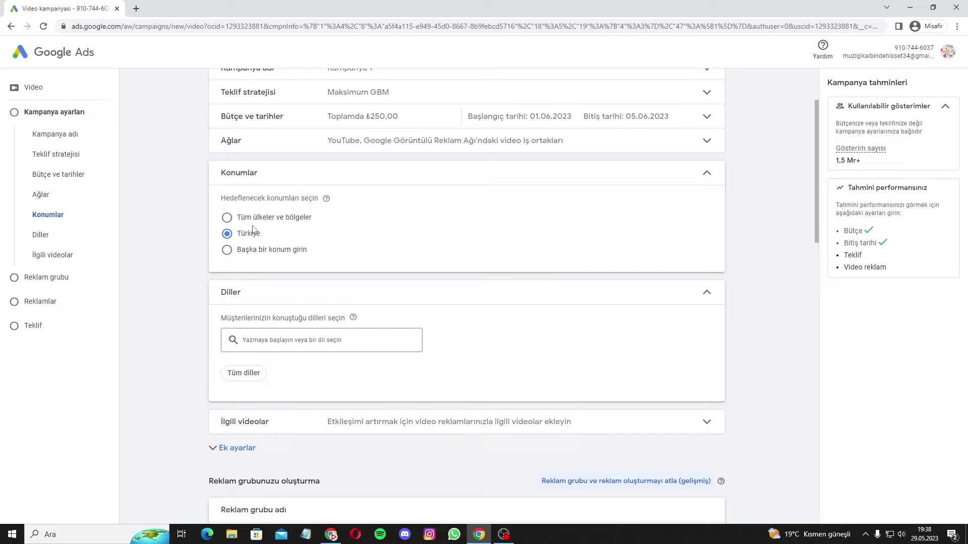
- Try targeting another location with the radius option of the advanced location search, and return the target location to Türkiye
click(273, 253)
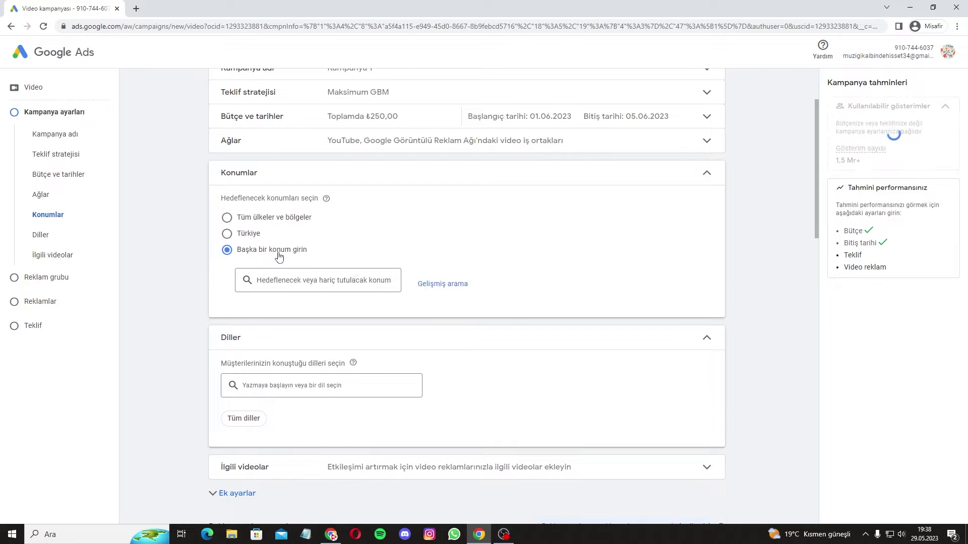
click(442, 284)
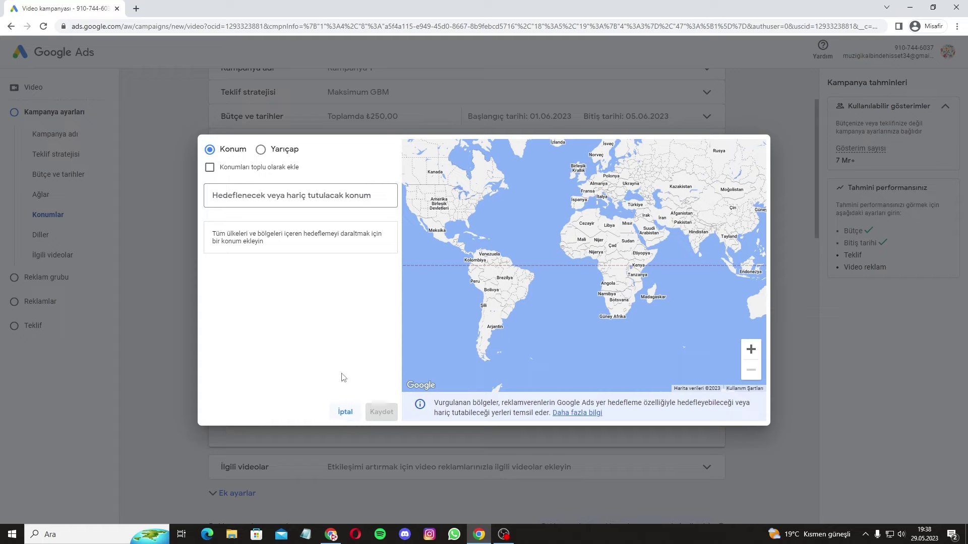
click(283, 151)
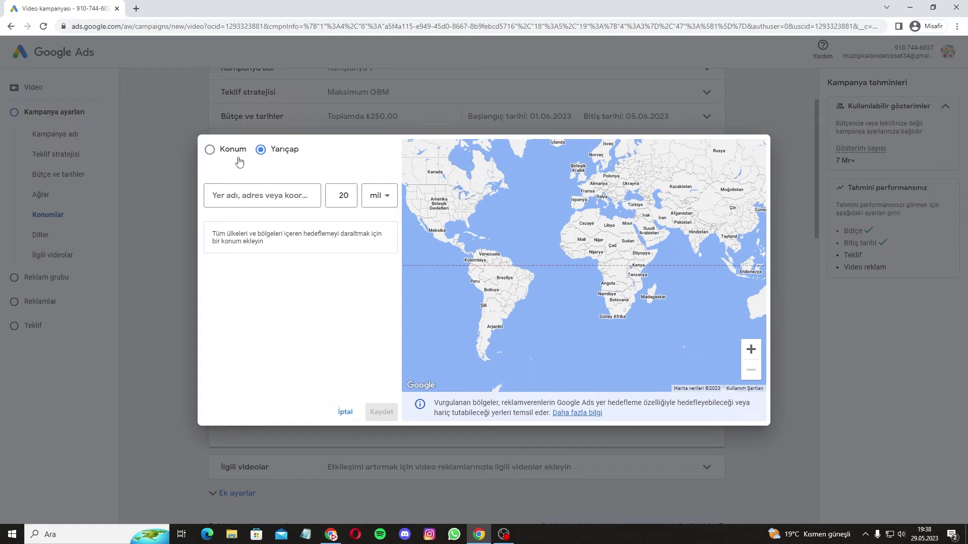
click(345, 412)
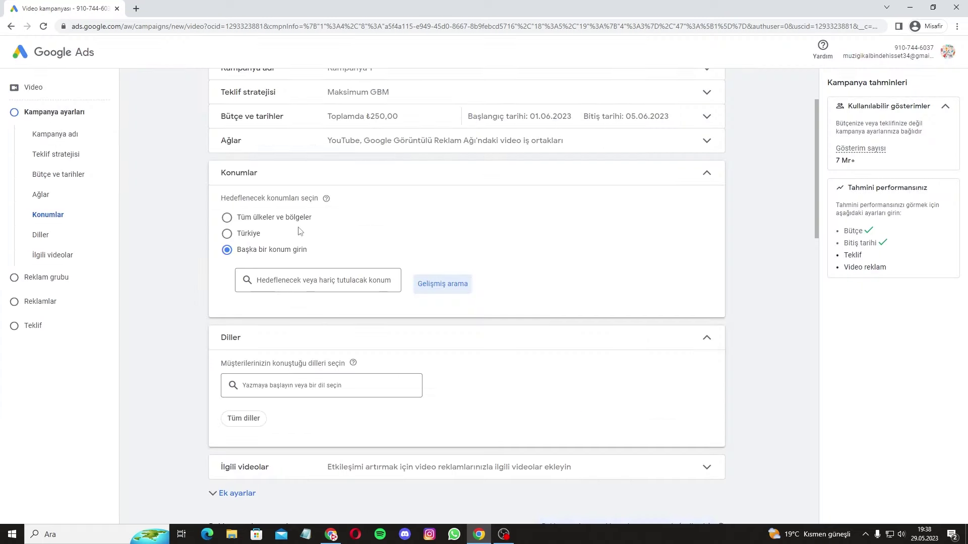
click(258, 238)
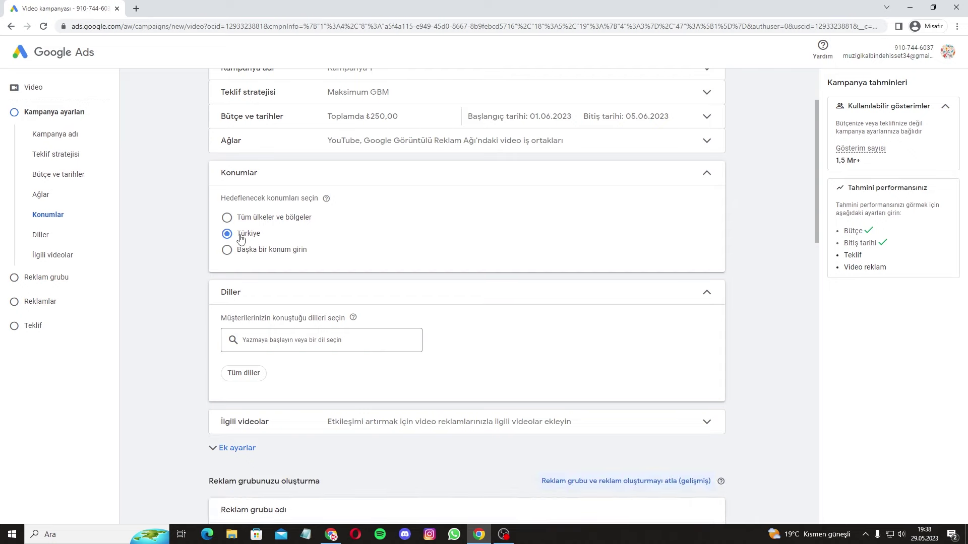
- Collapse the locations section and add Türkçe as the language spoken by the campaign's customers
click(296, 178)
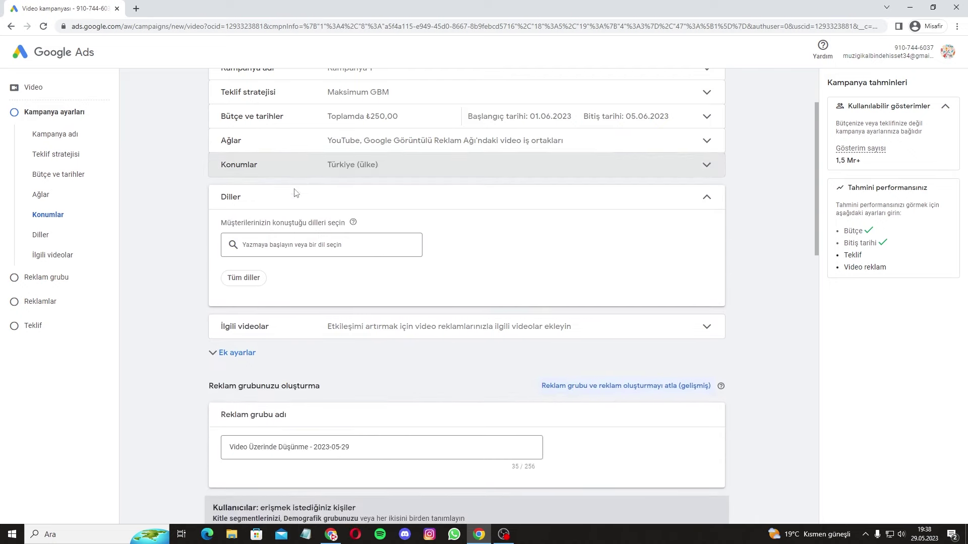
click(279, 246)
text(türk)
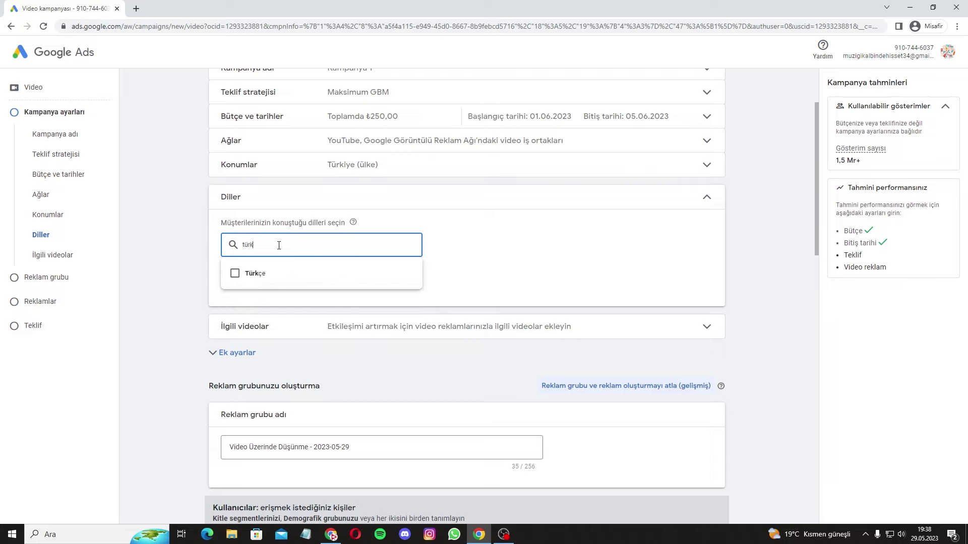
click(235, 273)
click(188, 280)
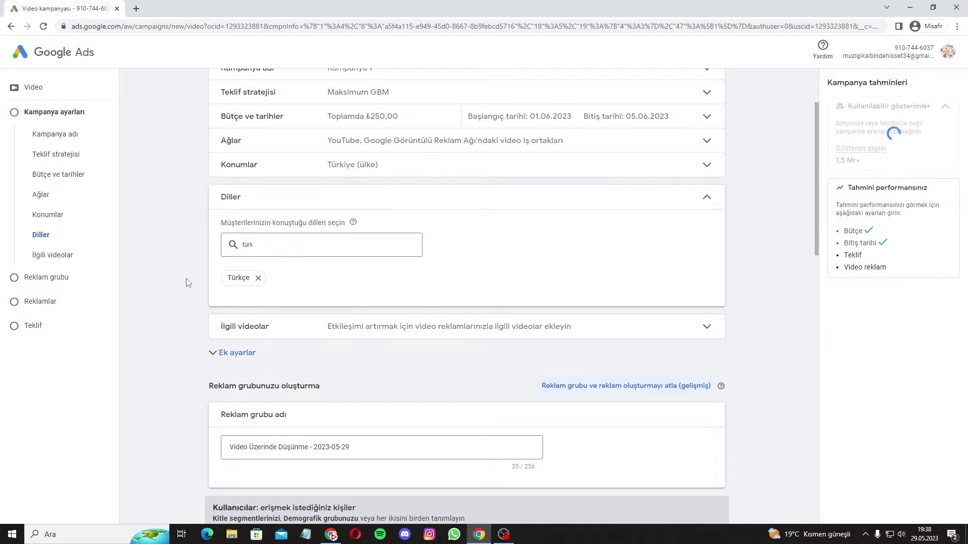
click(375, 205)
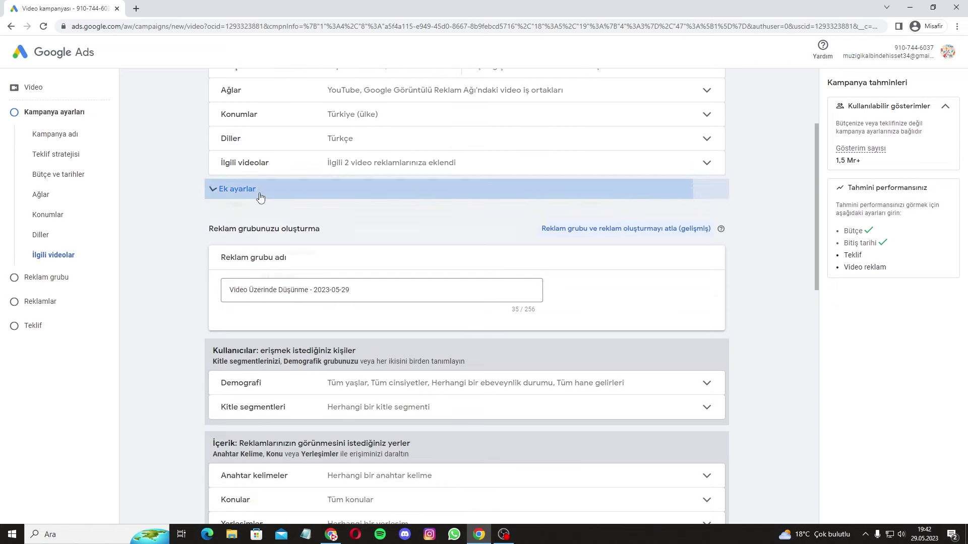
- Expand the additional campaign settings and open the device targeting section
click(258, 192)
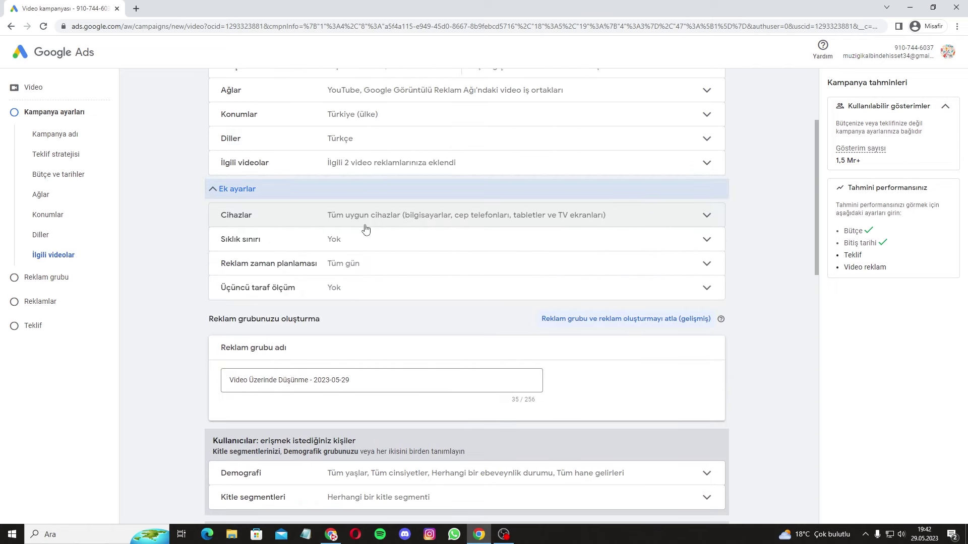
click(365, 225)
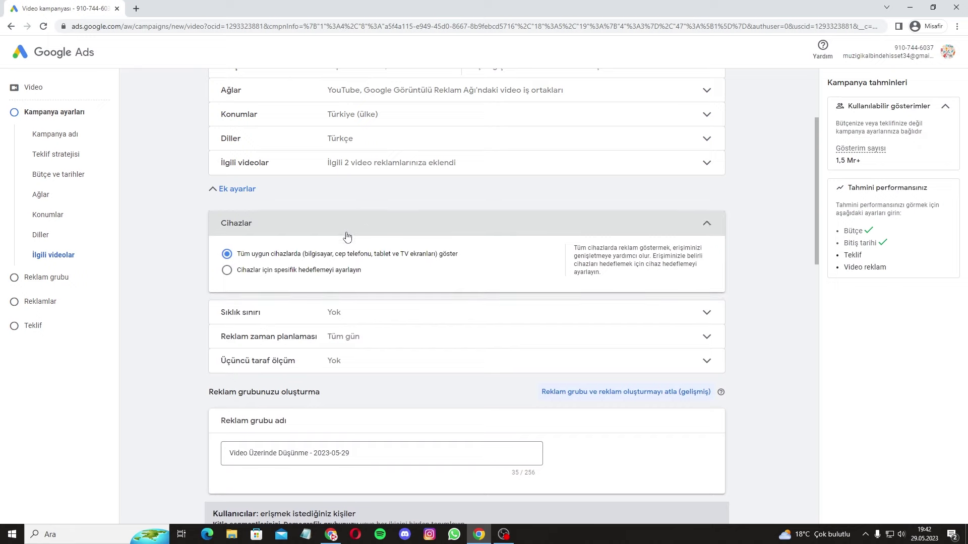
- Try specific device targeting that excludes tablets and TV screens, and return to showing ads on all eligible devices
click(284, 271)
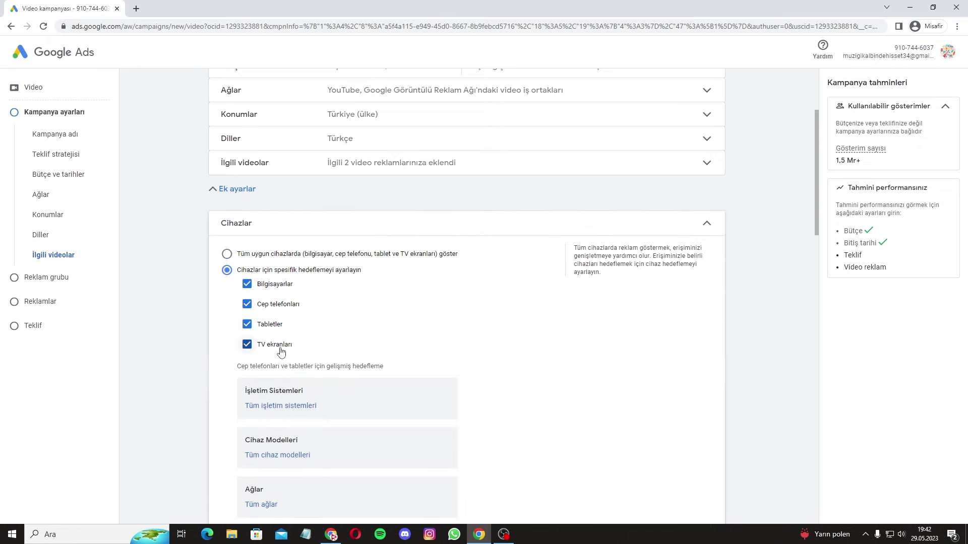
click(247, 324)
click(275, 347)
click(281, 259)
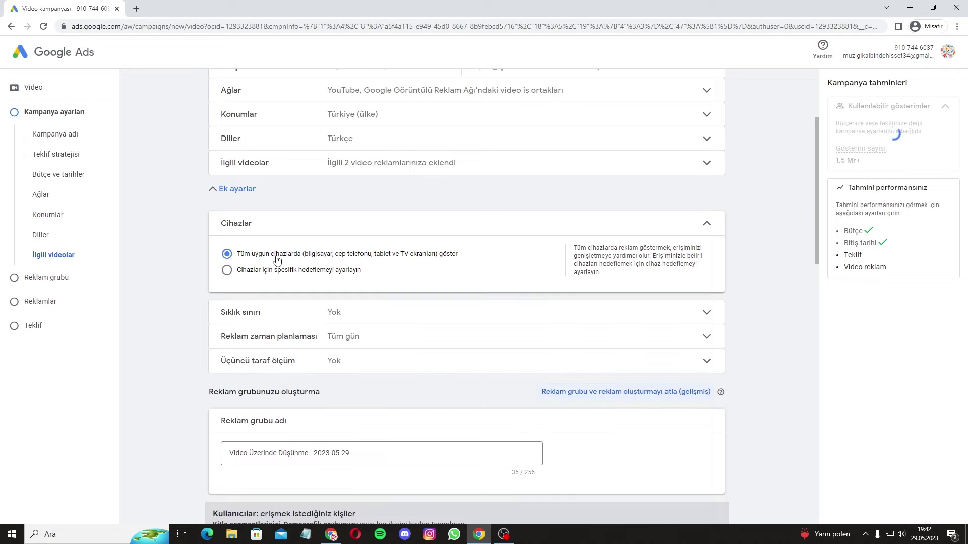
- Try an impression frequency cap of 5 per day, and turn the cap off again
click(265, 313)
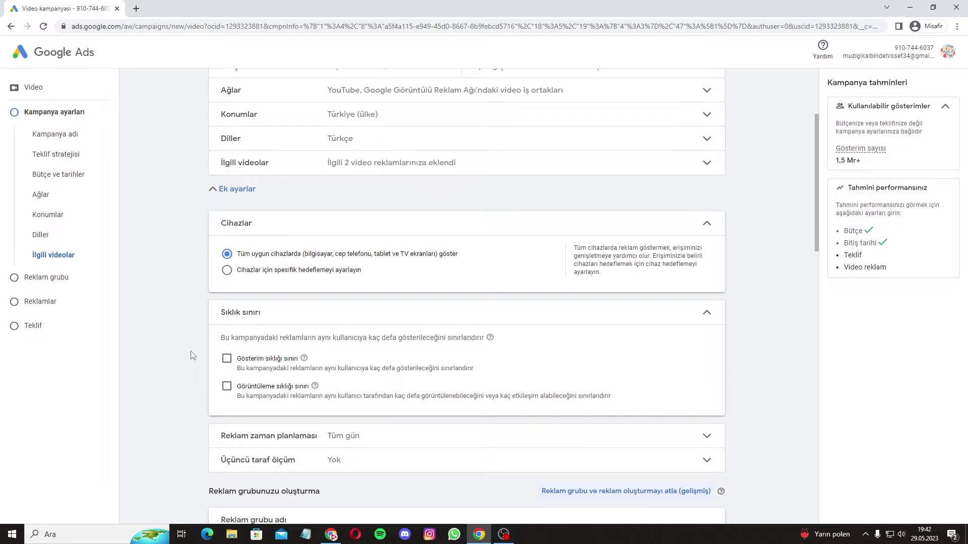
scroll(192, 355, down, 1)
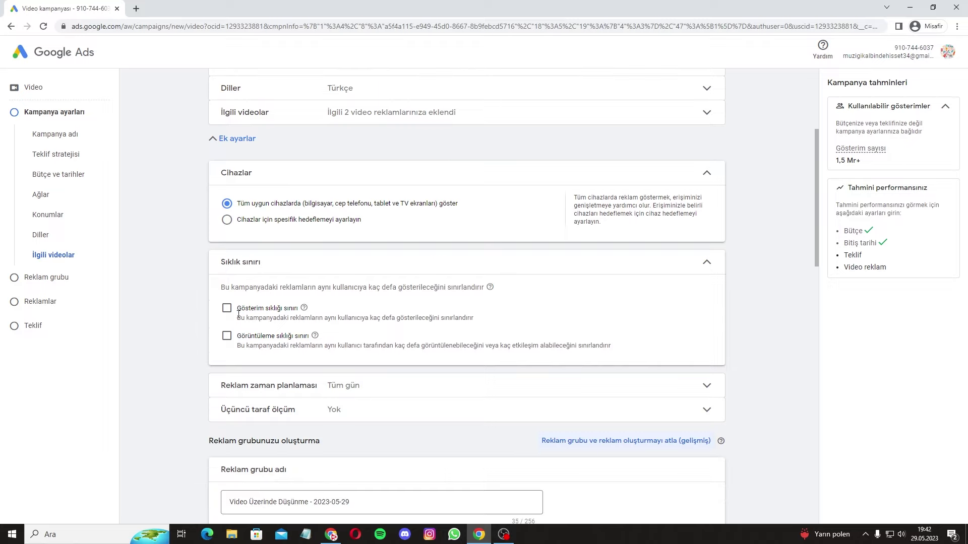
click(247, 313)
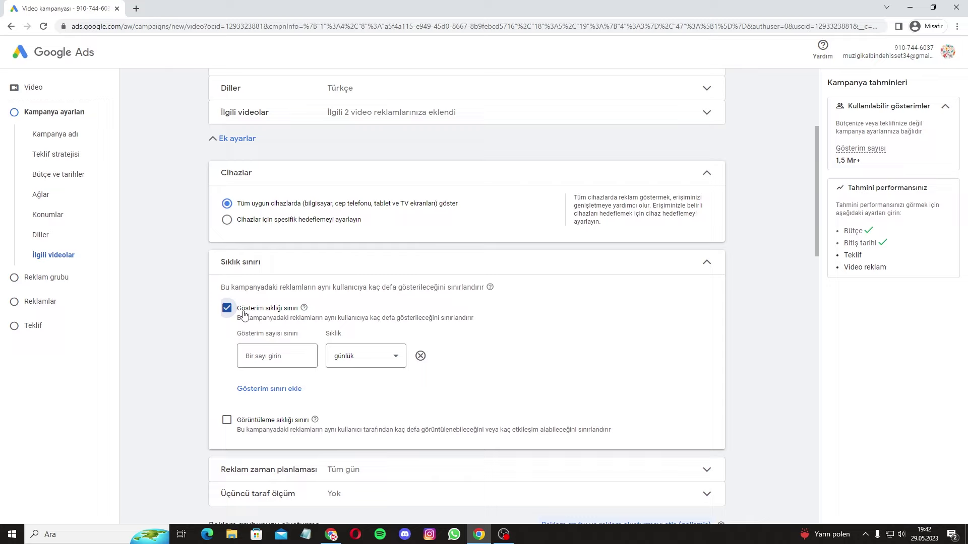
click(266, 357)
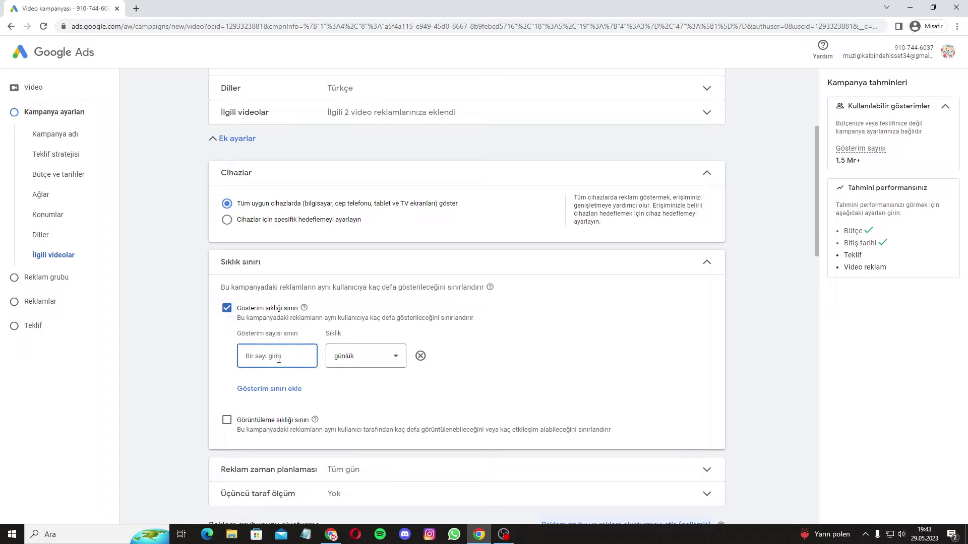
text(5)
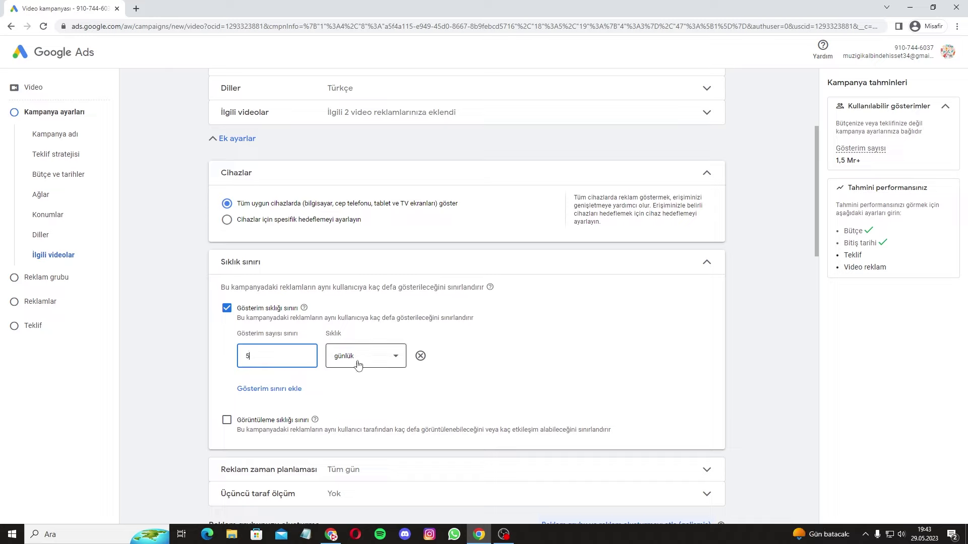
click(255, 310)
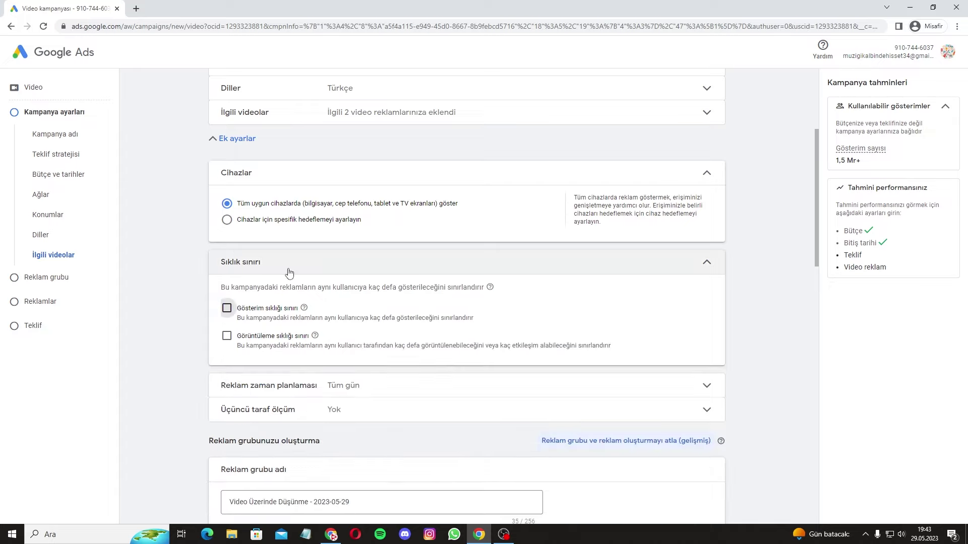
click(289, 273)
- Schedule the ads for Cumartesi - Pazar from 12:00 to 17:00 and collapse the ad schedule section
click(255, 295)
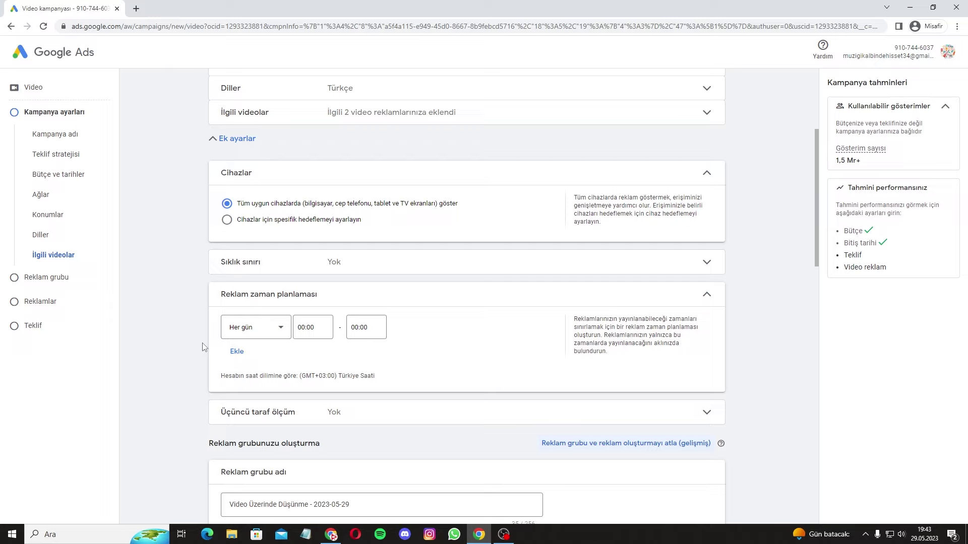
click(260, 335)
click(256, 384)
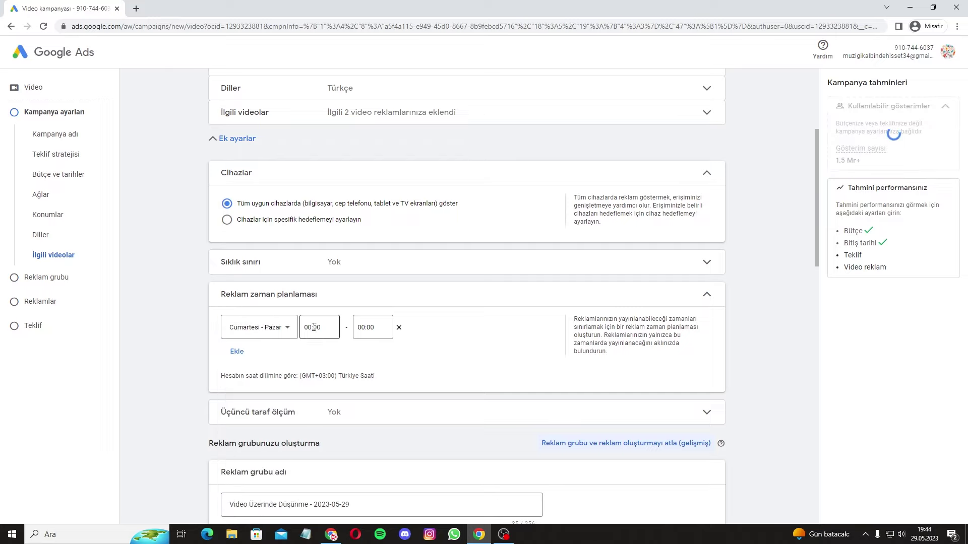
click(316, 328)
scroll(317, 267, down, 10)
scroll(316, 267, down, 10)
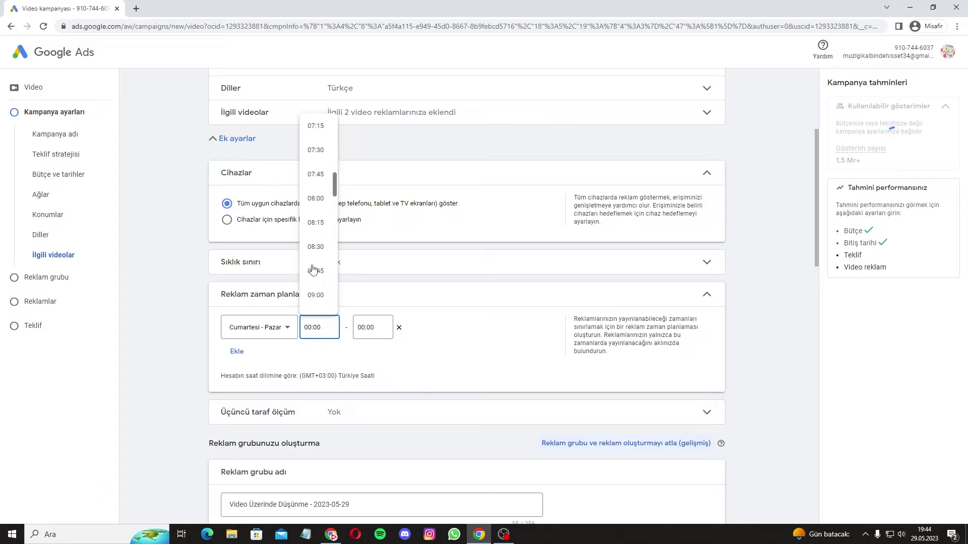
click(315, 241)
click(370, 327)
scroll(366, 300, down, 20)
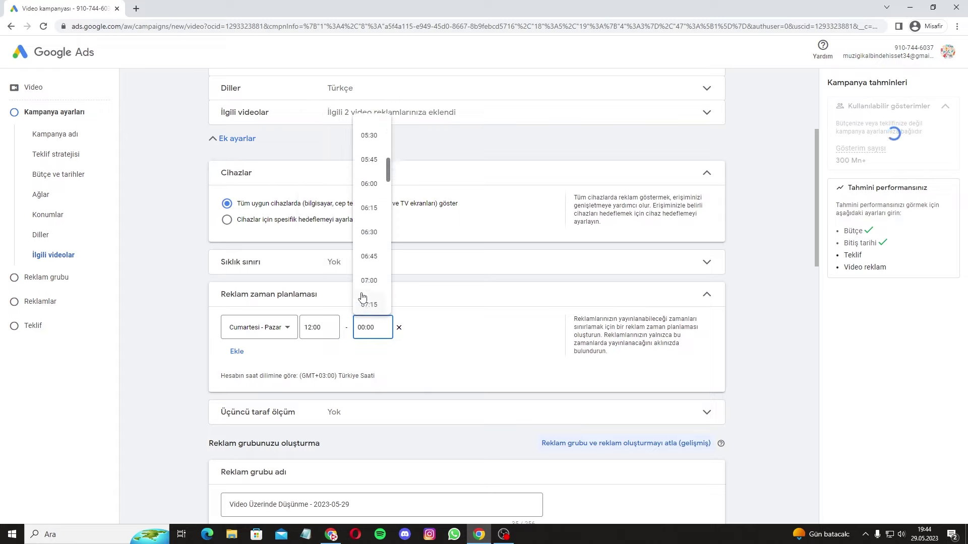
click(366, 298)
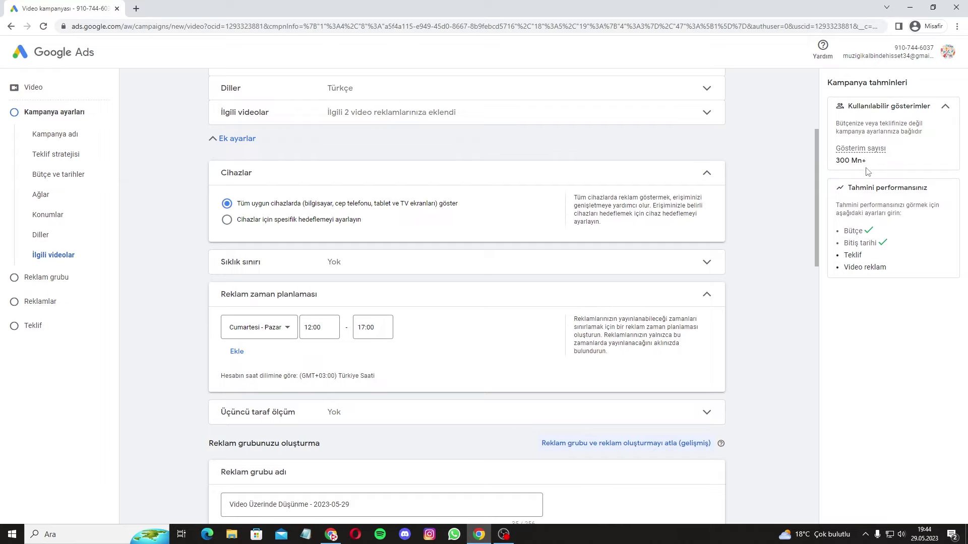
click(298, 294)
- Rename the ad group as "Kampanya adı 1-1"
scroll(181, 309, down, 2)
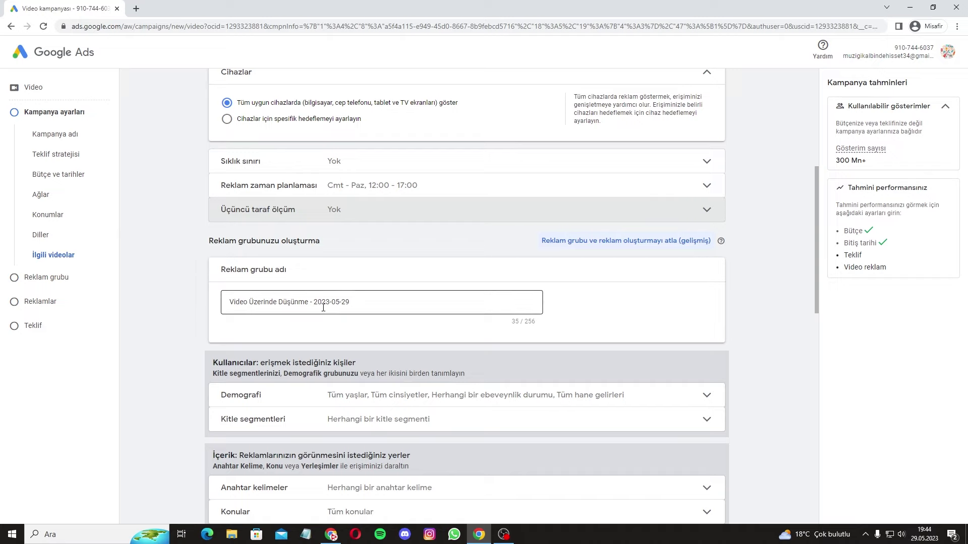
click(355, 302)
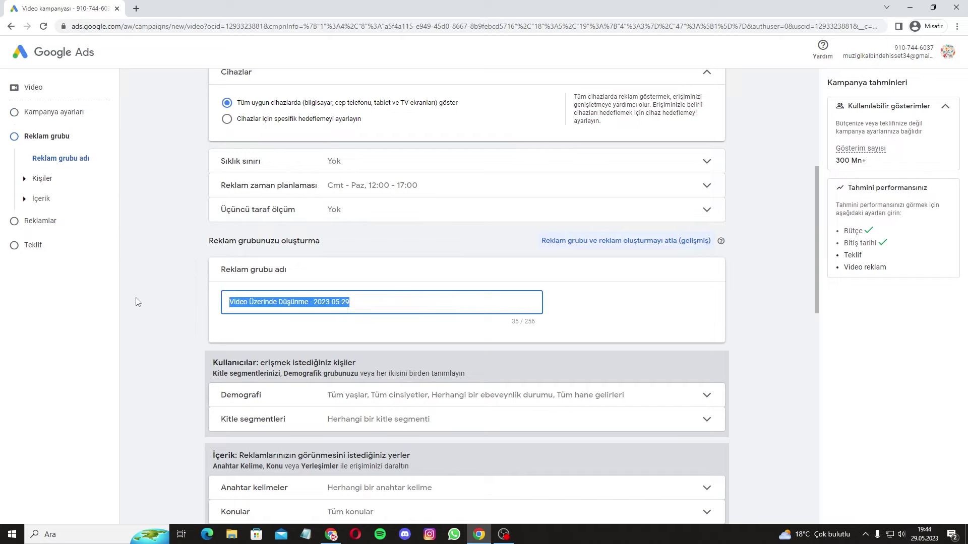
text(Kam)
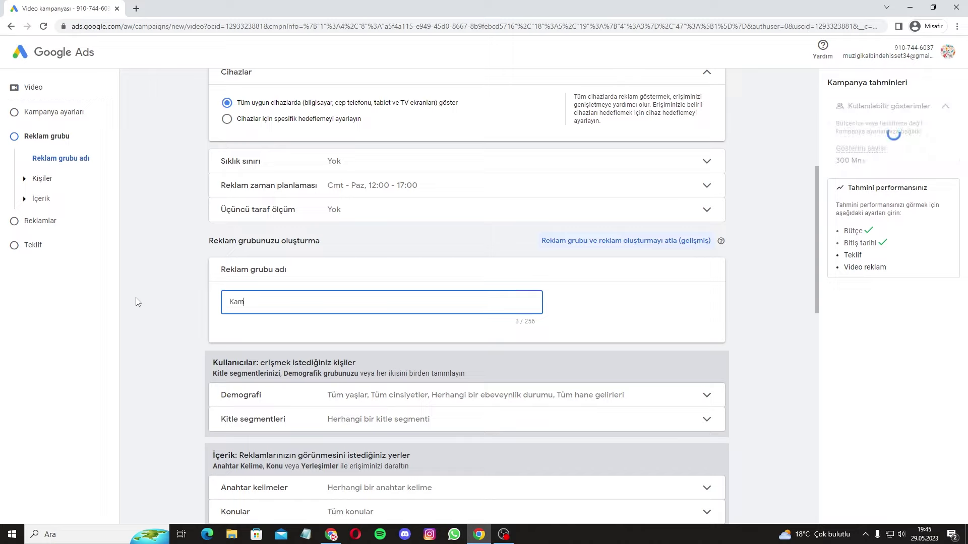
text(panya adı 1-1)
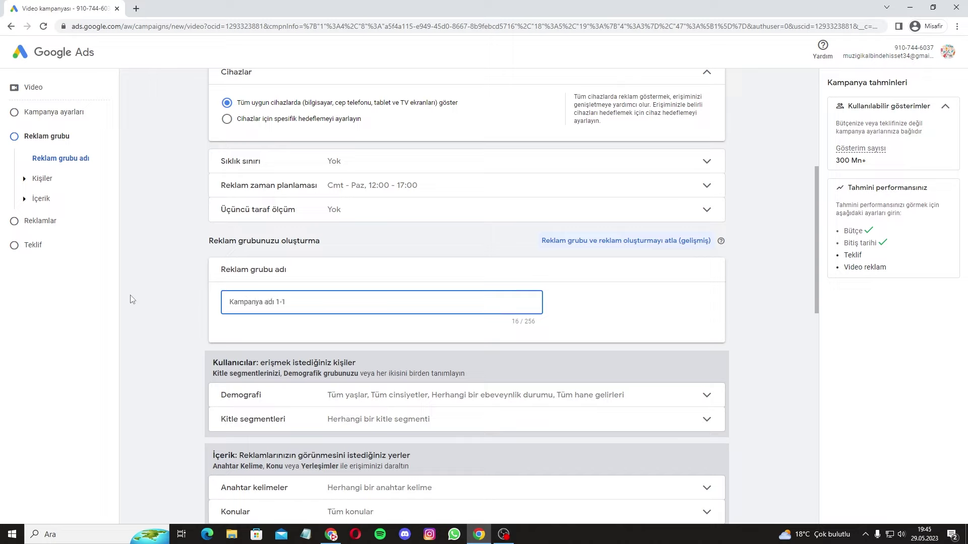
click(135, 297)
- Try excluding age groups from 25 to 64 in the demographics, restore all ages and collapse the section
scroll(198, 273, down, 2)
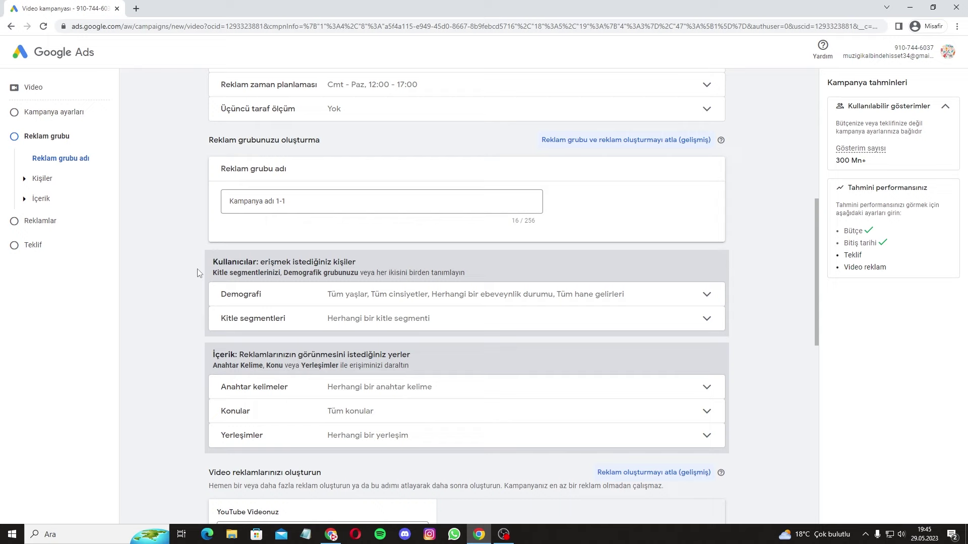
click(229, 295)
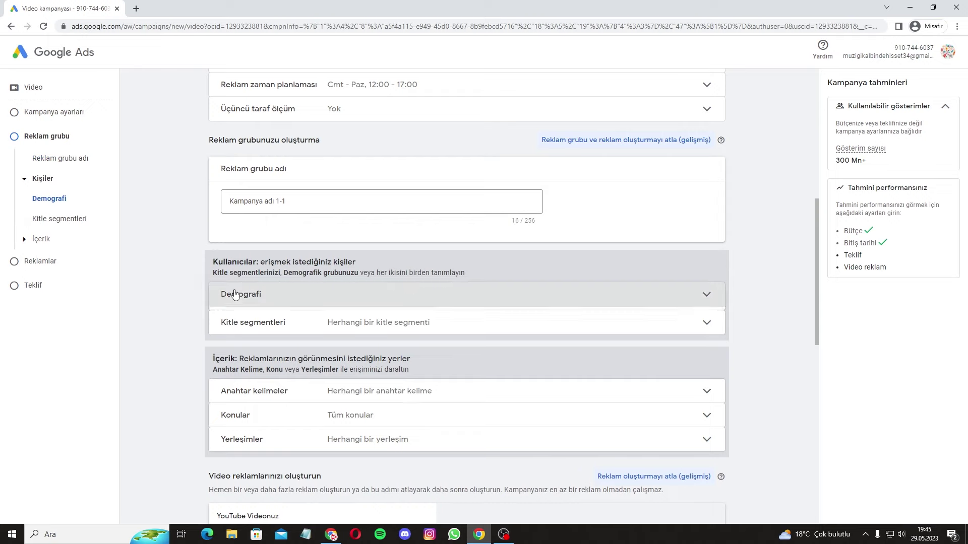
scroll(193, 297, down, 2)
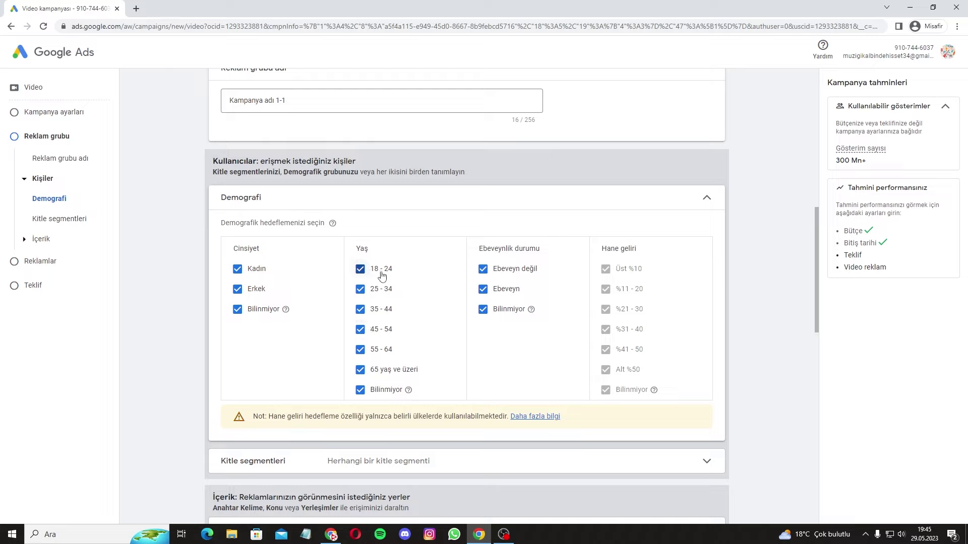
click(373, 289)
click(373, 309)
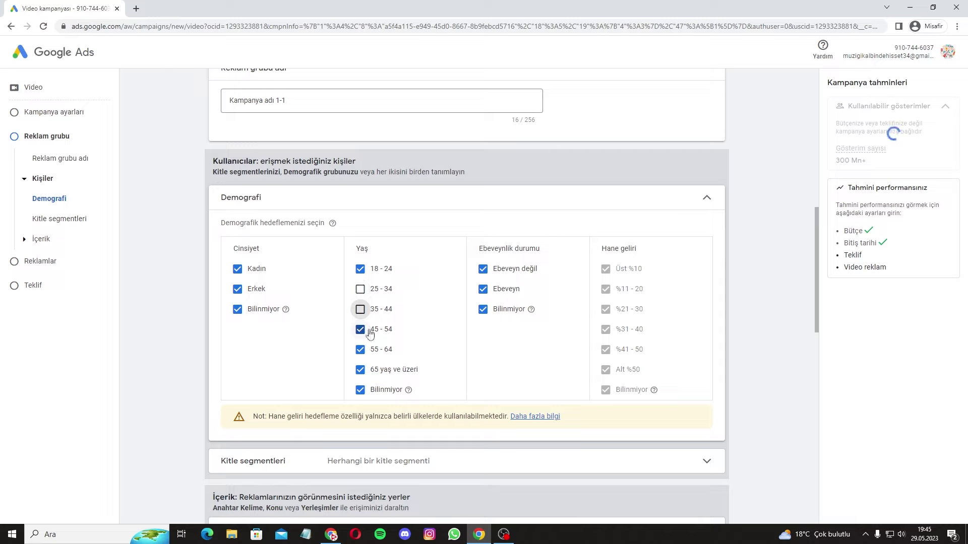
click(373, 330)
click(373, 349)
click(374, 350)
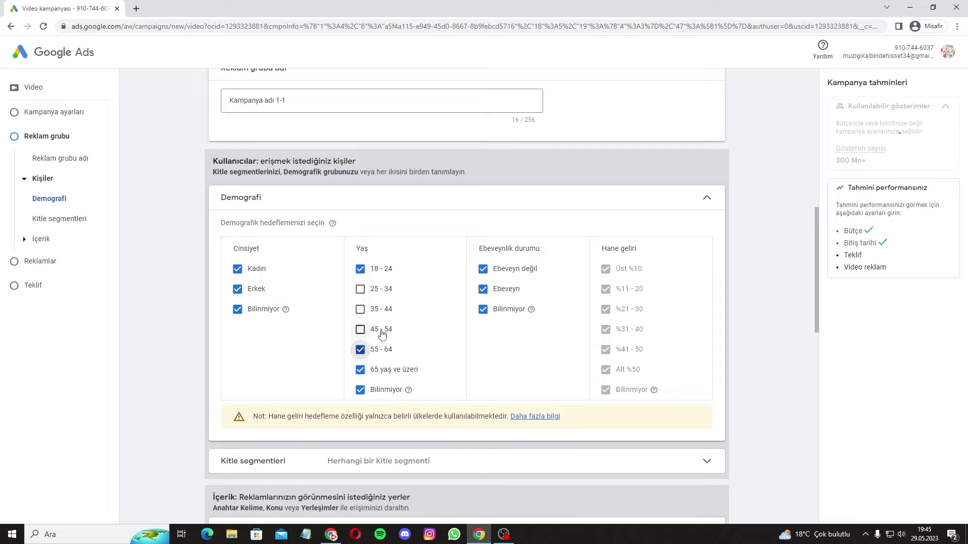
click(374, 330)
click(386, 310)
click(376, 290)
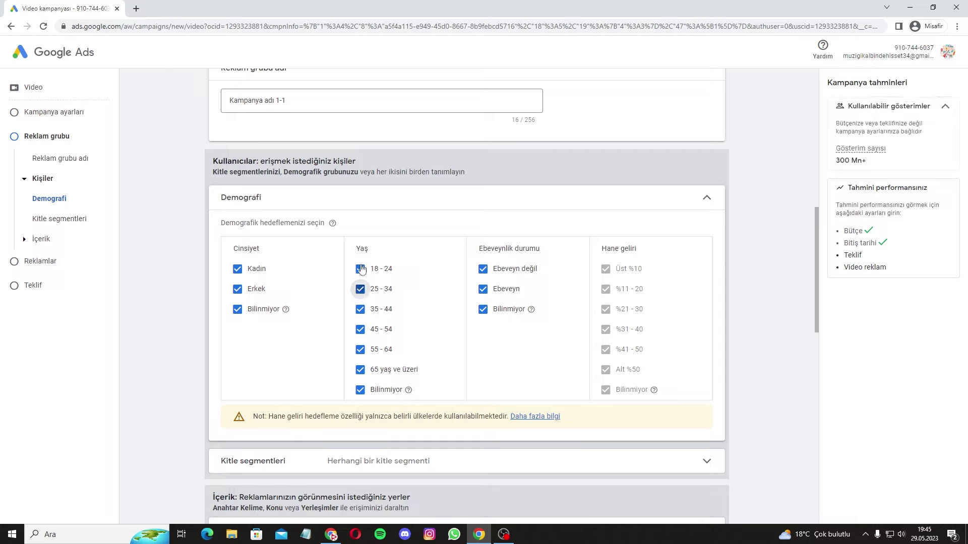
click(451, 208)
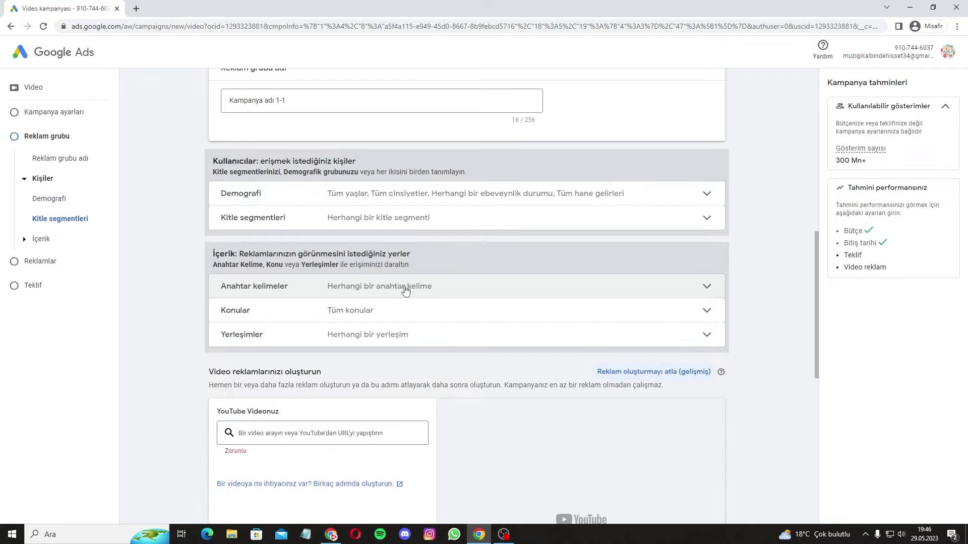
- Add "youtuber nasıl olunur" as a targeting keyword and collapse the keywords section
click(405, 289)
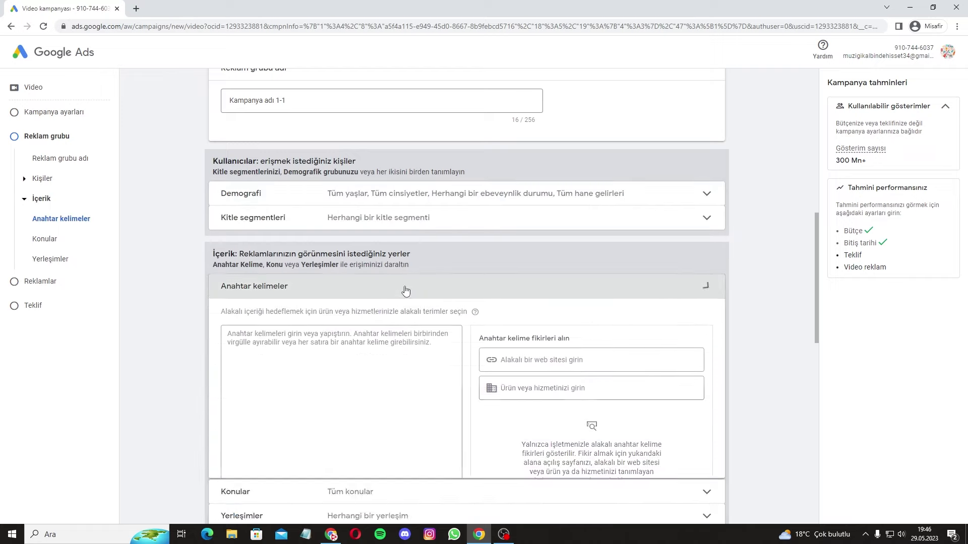
click(366, 347)
scroll(367, 347, down, 1)
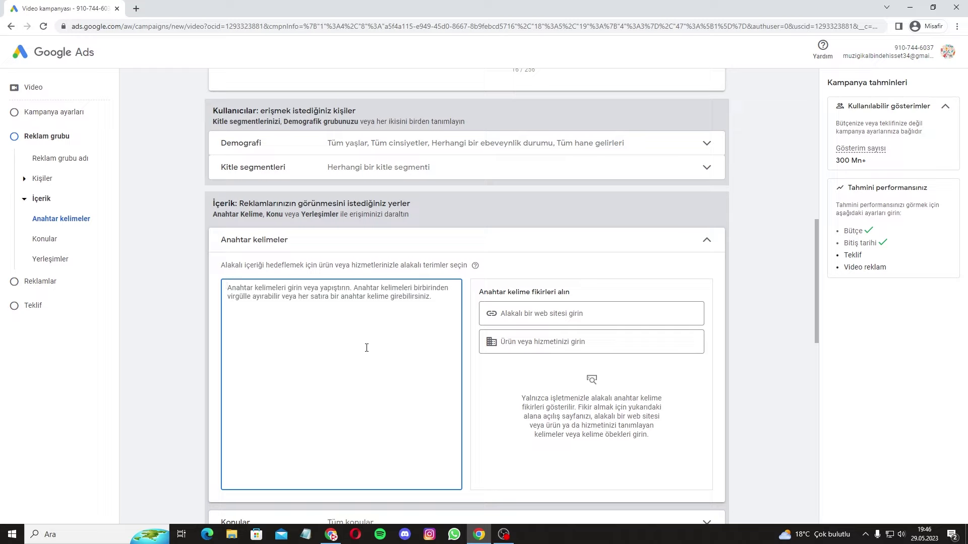
text(youtuber nasıl olunur)
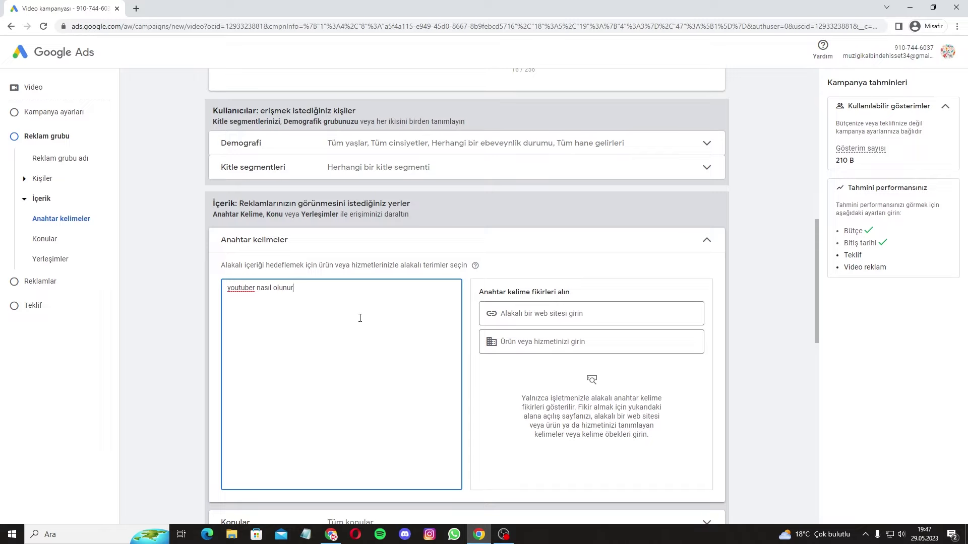
click(400, 241)
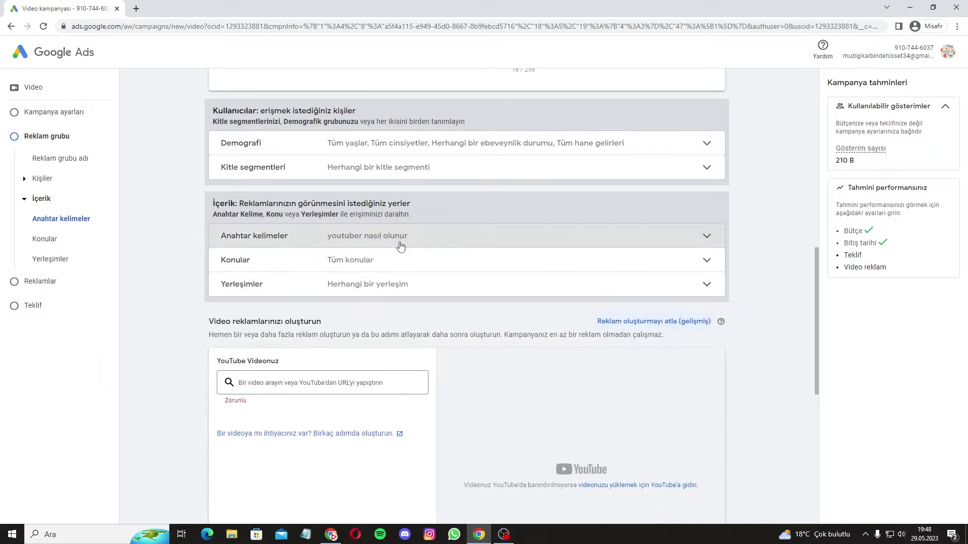
- Search the YouTube channel placements for "Valorant" and add the channels VALORANT, Valorant Vision and Valorant DAILY
click(310, 288)
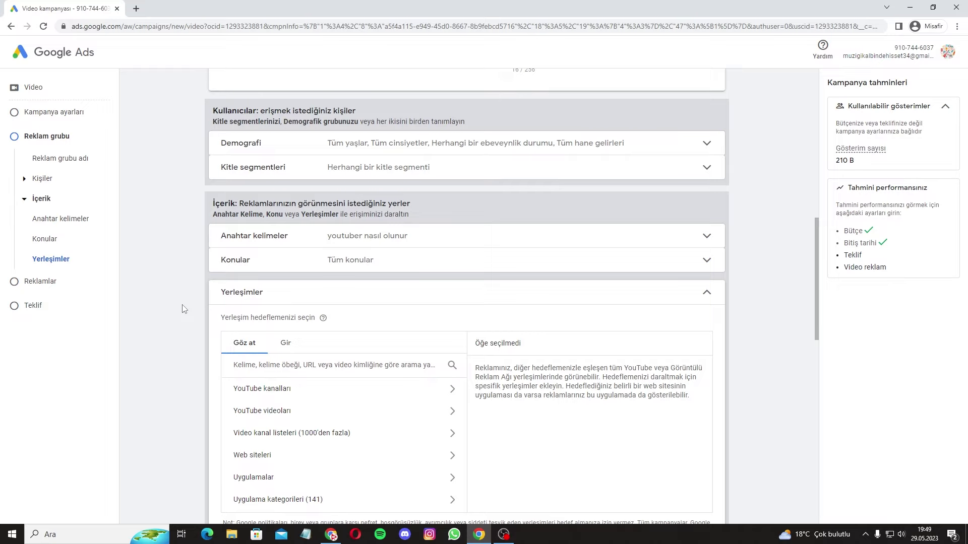
scroll(196, 315, down, 1)
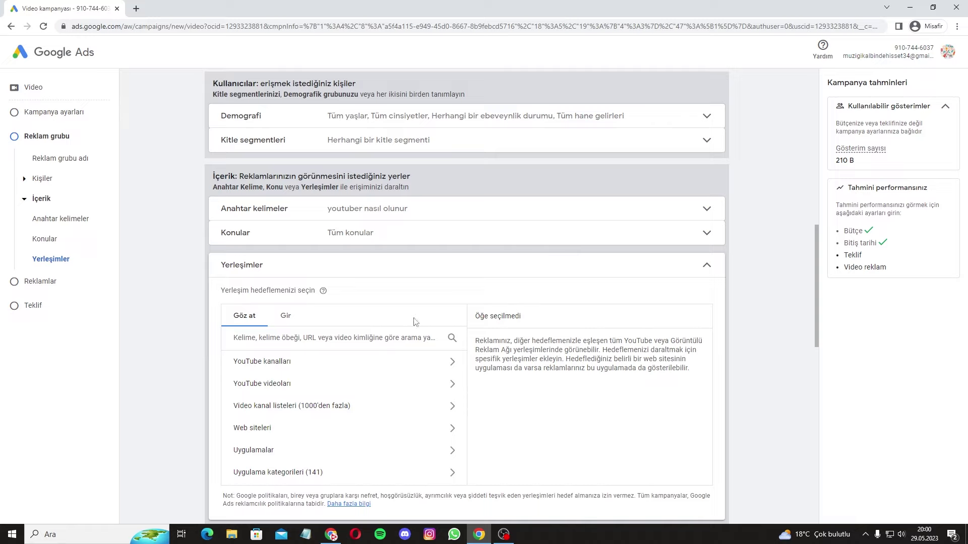
click(308, 360)
click(330, 342)
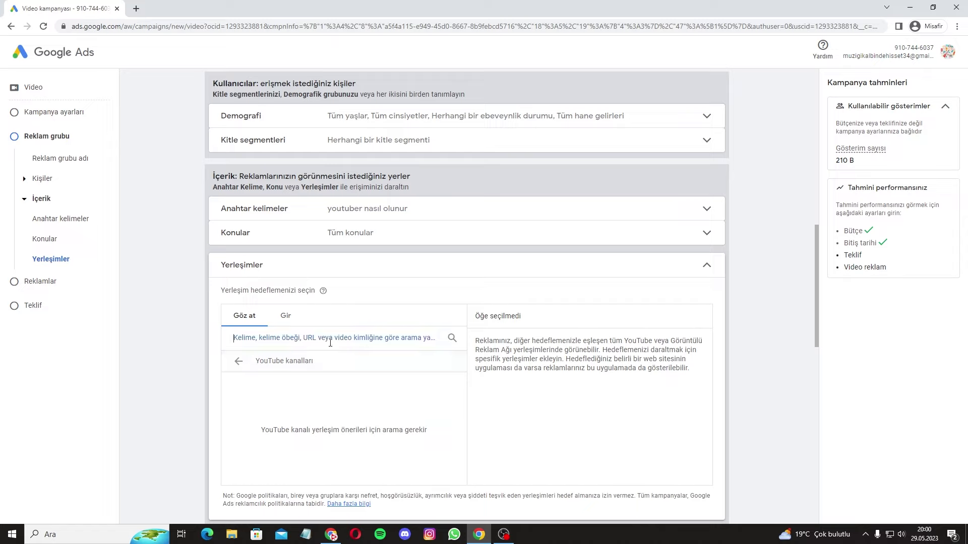
text(Valorant)
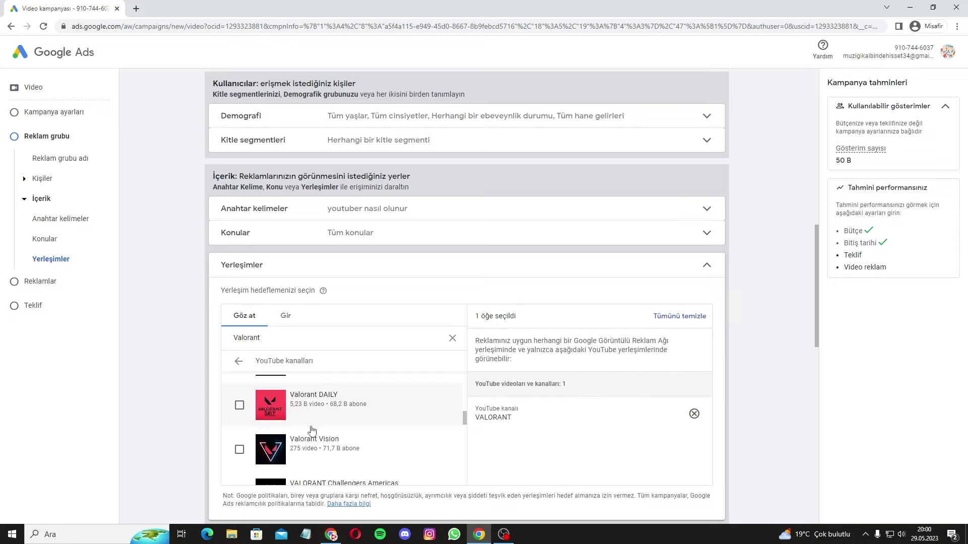
click(240, 449)
click(240, 405)
scroll(248, 443, down, 3)
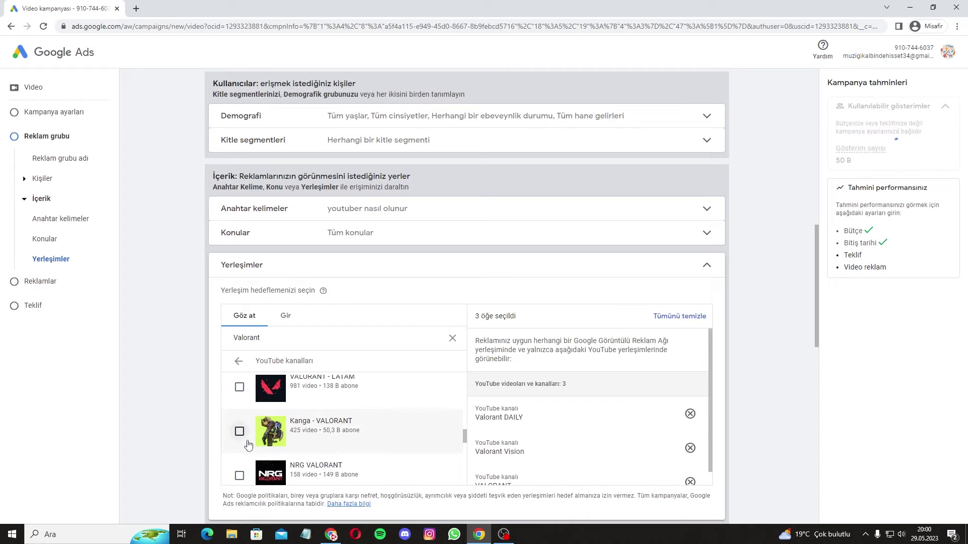
- Add the YouTube video placements "VALORANT But You Land Every Ability..." and "Hidden Iron's Enter an IMMORTAL Lobby, do they notice?"
click(238, 361)
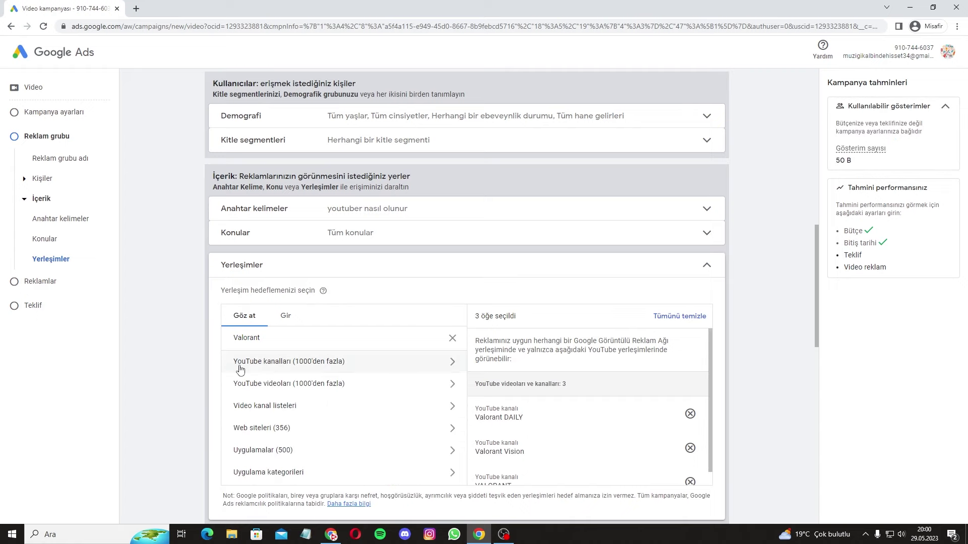
click(321, 387)
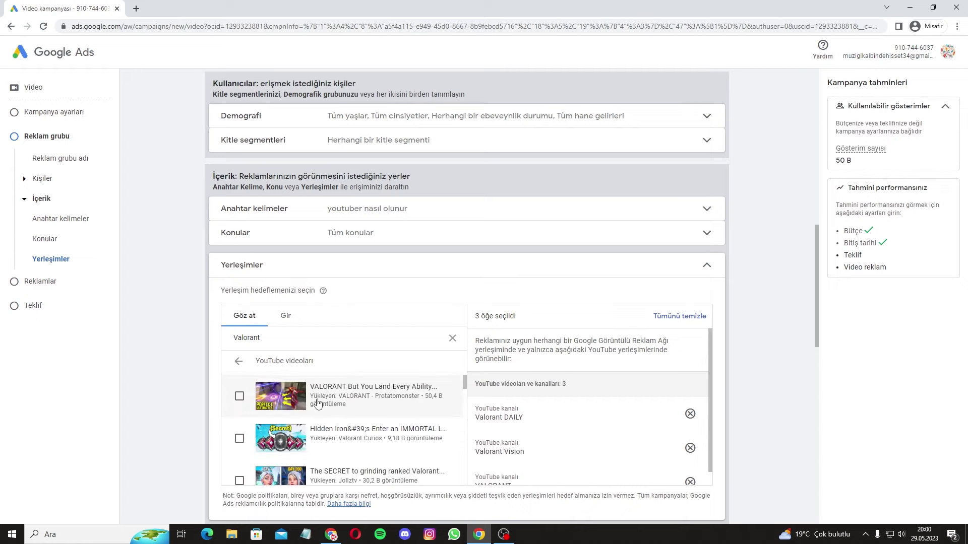
click(242, 399)
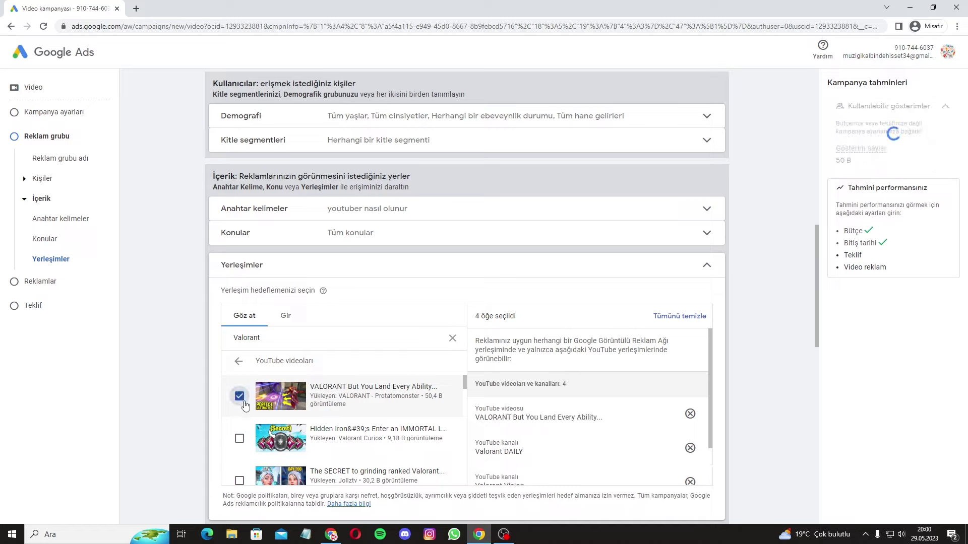
click(240, 439)
scroll(241, 441, down, 2)
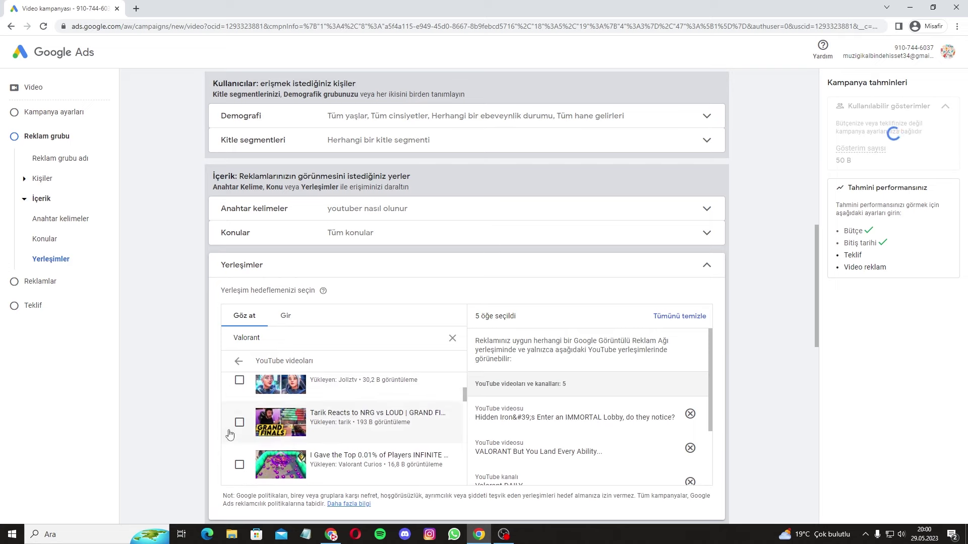
- Add the NRG vs LOUD, "The SECRET to grinding ranked Valorant...", "I Gave the Top 0.01%...", "SMARTEST MOMENTS IN VALORANT #113" and LevTVision videos as placements
click(240, 423)
click(237, 383)
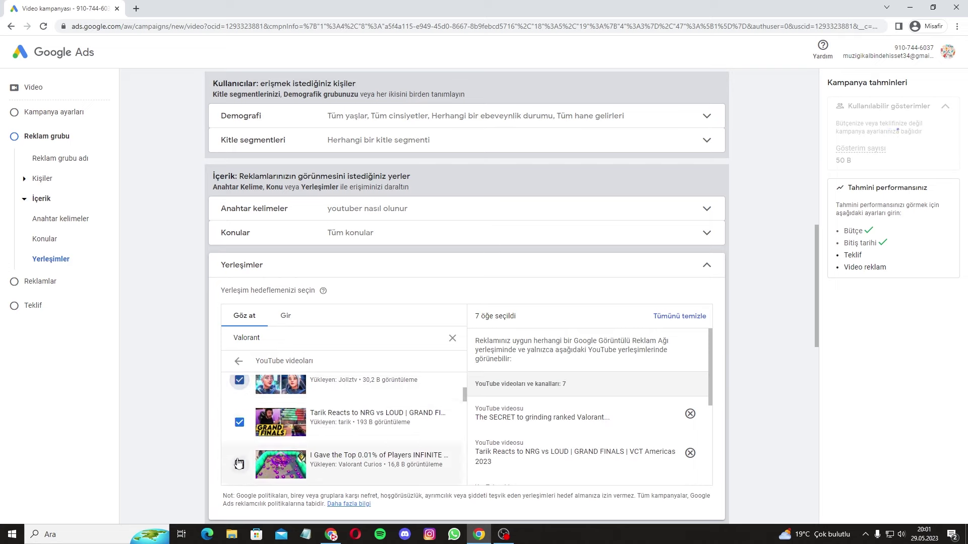
click(239, 464)
scroll(252, 446, down, 2)
click(239, 441)
click(239, 398)
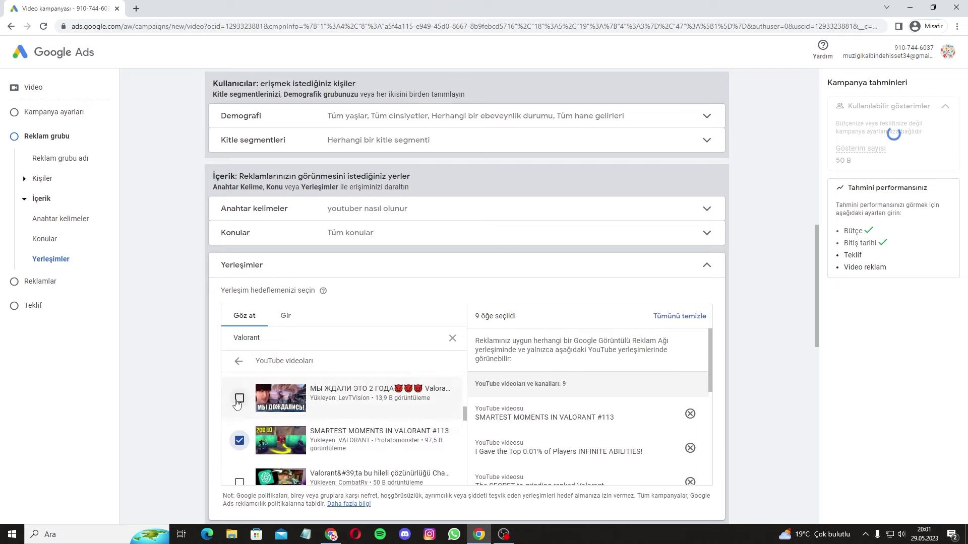
- Add the AboFlah, "TÔI CARRY 4 TUYỂN THỦ VCT", Thedra and CombatRy Valorant videos as placements and return to the placement categories
scroll(245, 444, down, 3)
click(239, 458)
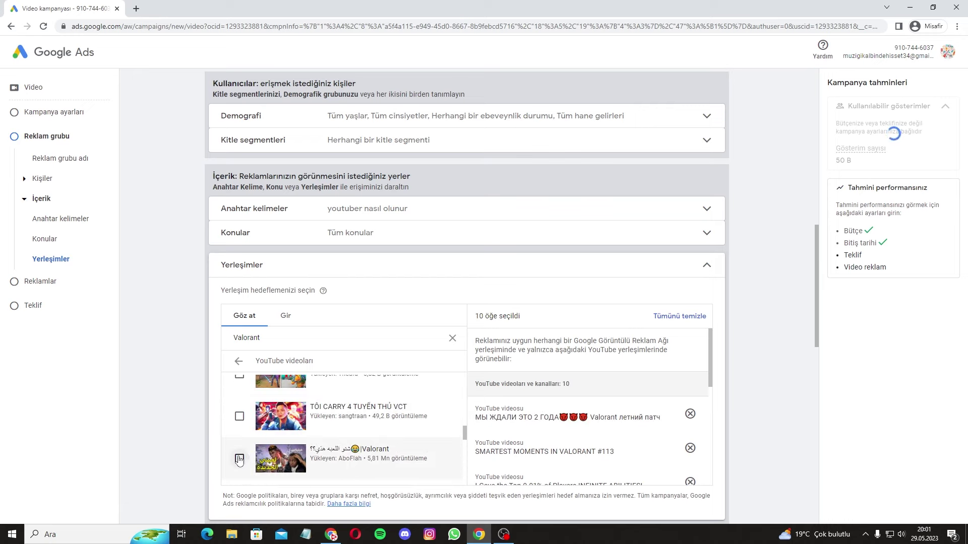
click(240, 416)
scroll(241, 418, up, 1)
click(240, 424)
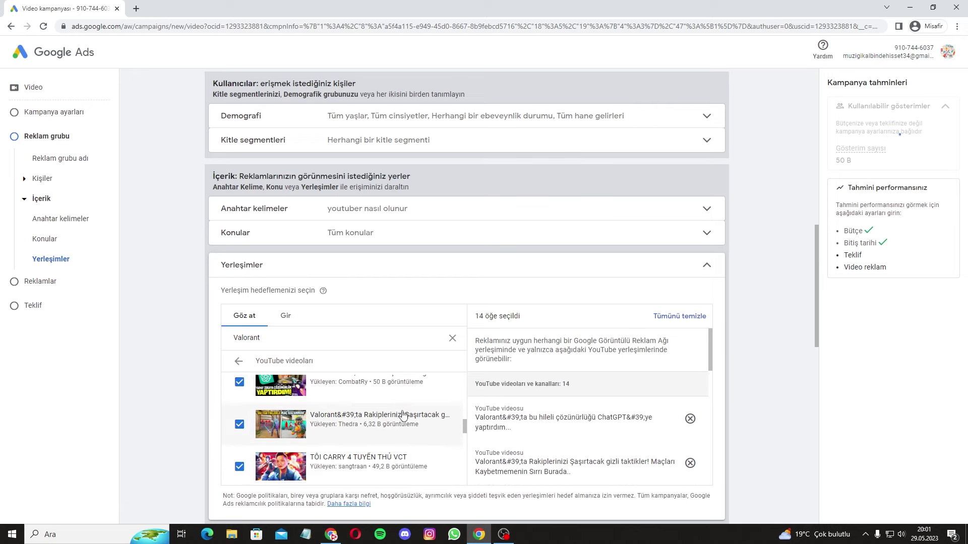
click(240, 382)
click(235, 361)
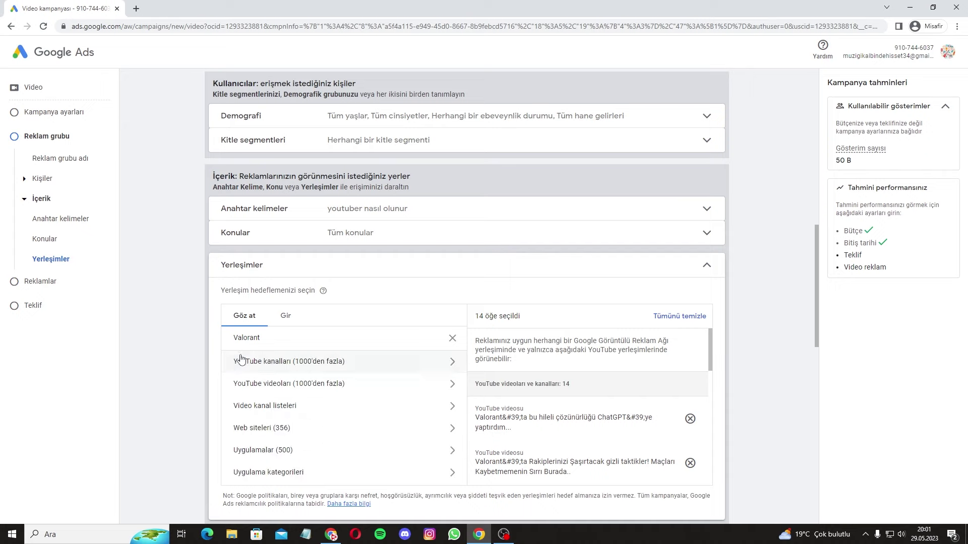
- Remove all selected placements from the ad group and collapse the placements section
scroll(527, 391, down, 10)
scroll(527, 391, up, 10)
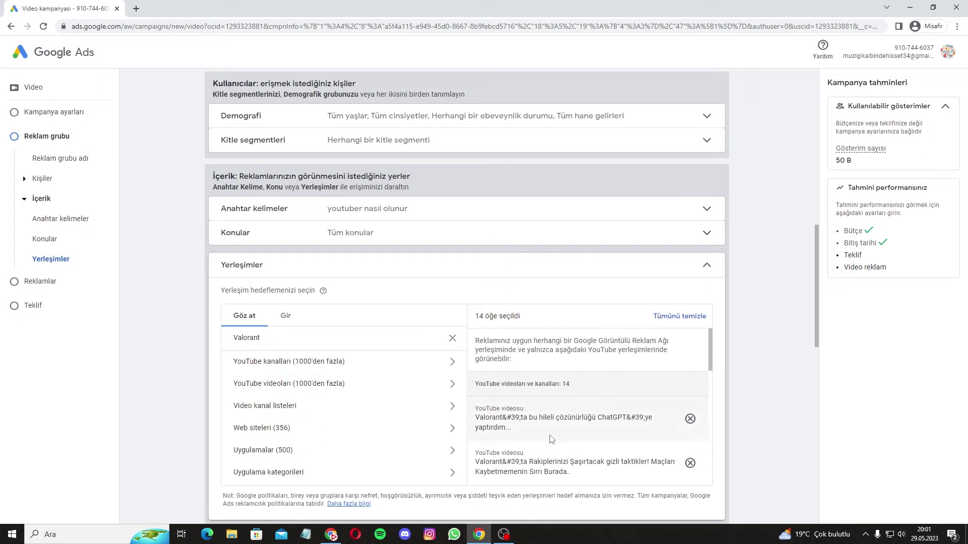
click(677, 318)
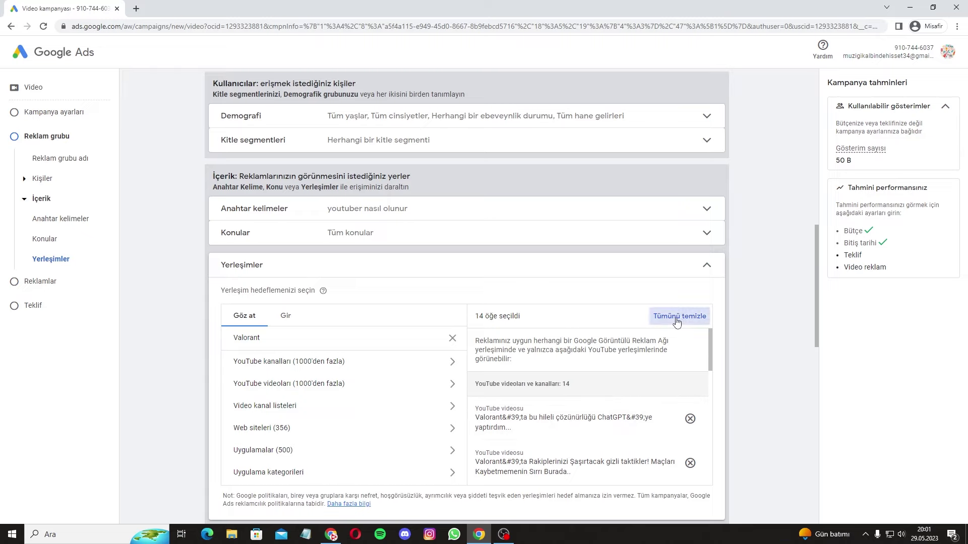
click(358, 263)
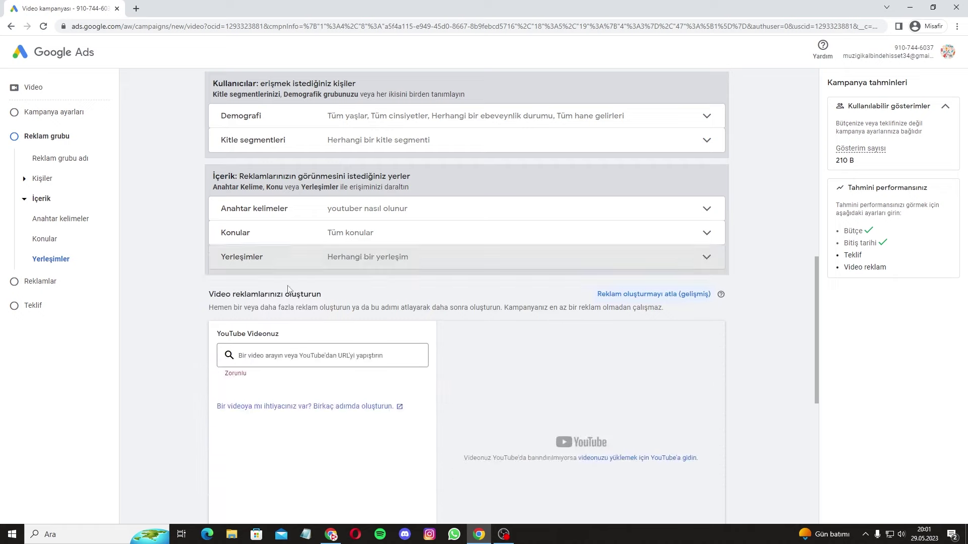
- Paste the YouTube video link as the ad video and choose the skippable in-stream format (Atlanabilir yayın içi reklam)
click(328, 352)
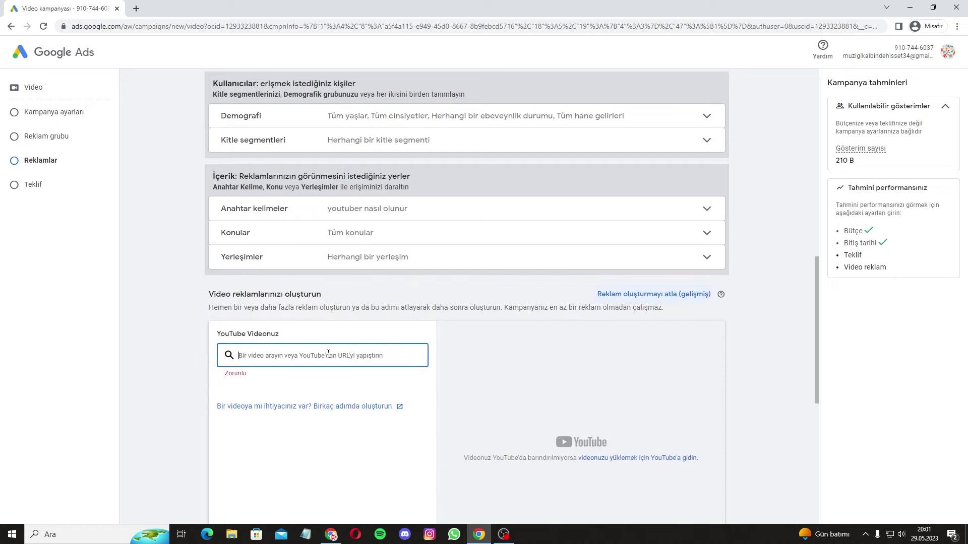
key(ctrl+v)
scroll(262, 344, down, 2)
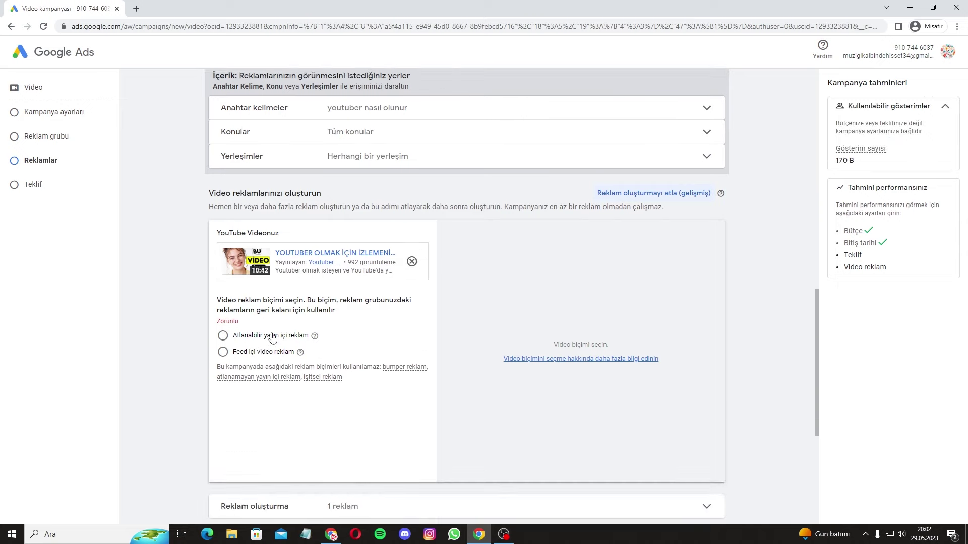
click(267, 340)
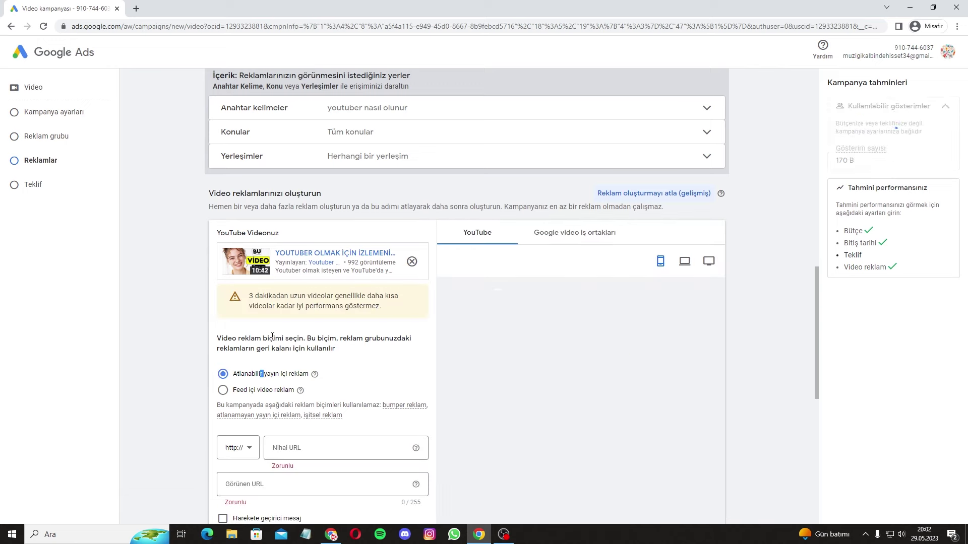
scroll(262, 323, down, 1)
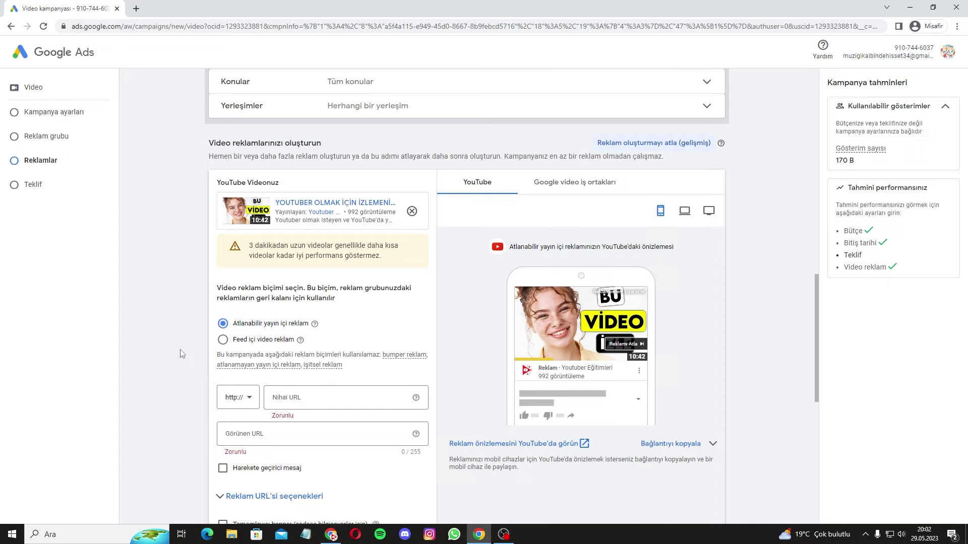
- Set the ad's final URL to youtu.be/v3Zfl81jw58
scroll(183, 353, down, 2)
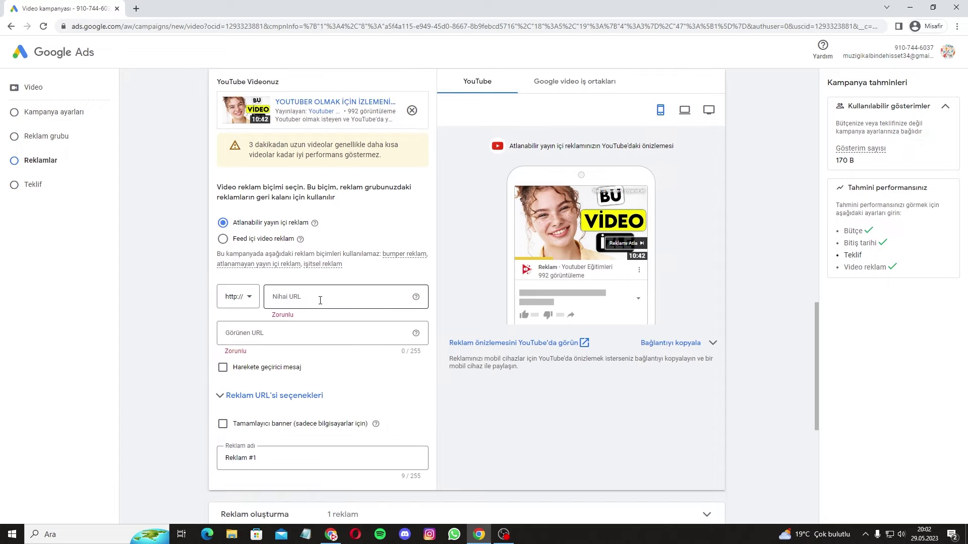
click(297, 298)
text(youtu.be/v3Zfl81jw58)
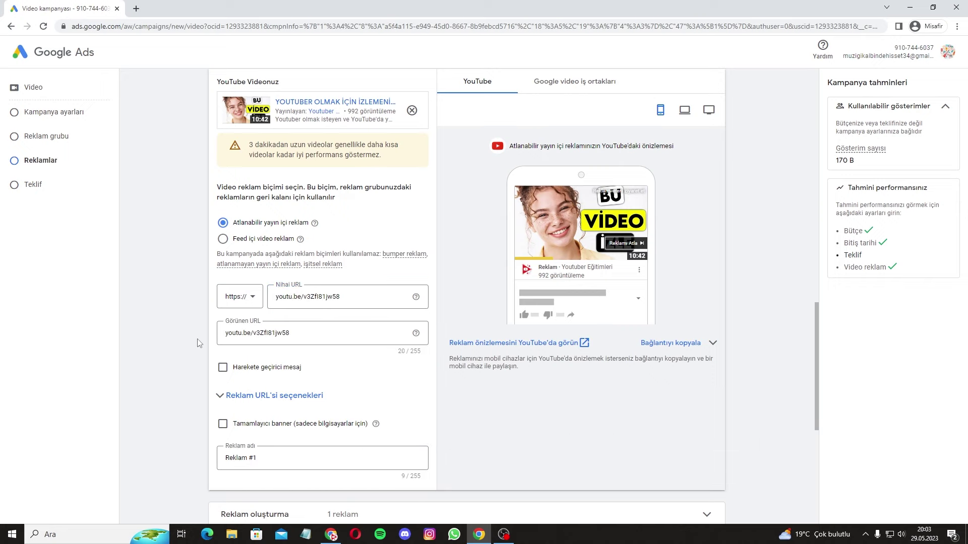
- Enable the ad's call to action with the text "Kesin İzle" and the headline "Abone Ol"
click(222, 368)
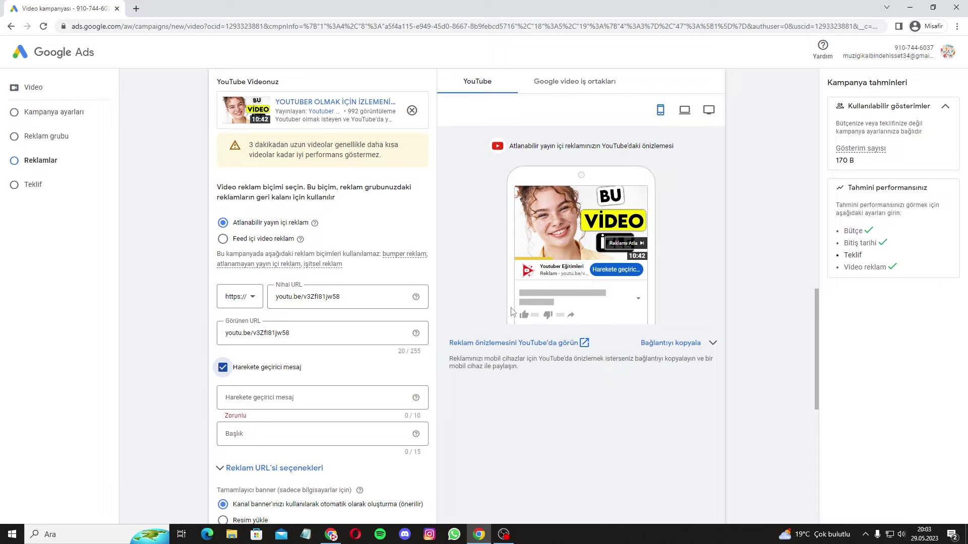
click(275, 396)
text(Kesin İzle)
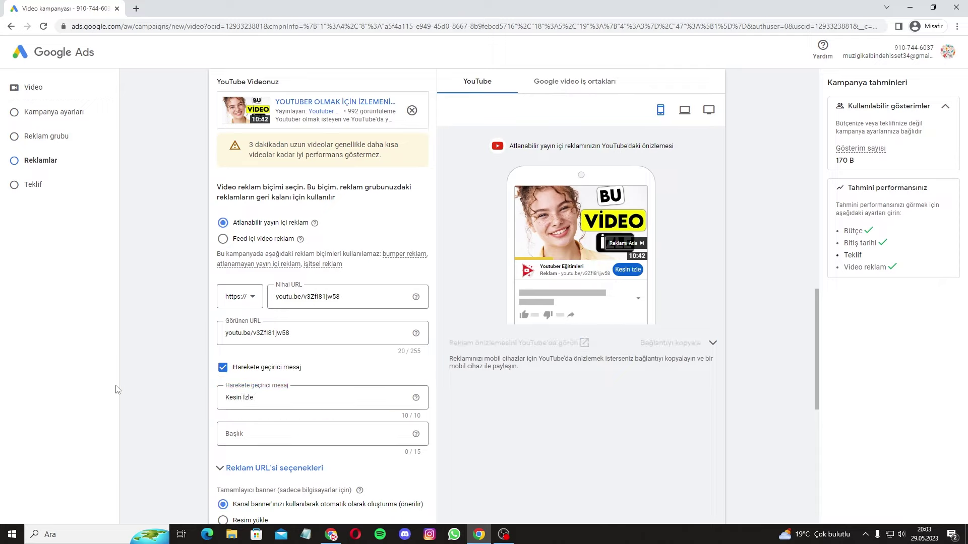
click(575, 332)
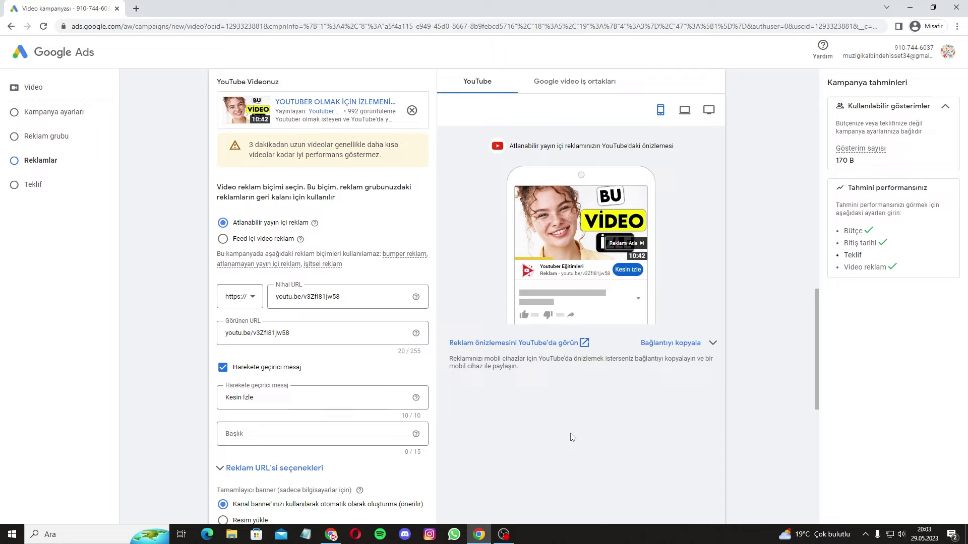
click(303, 434)
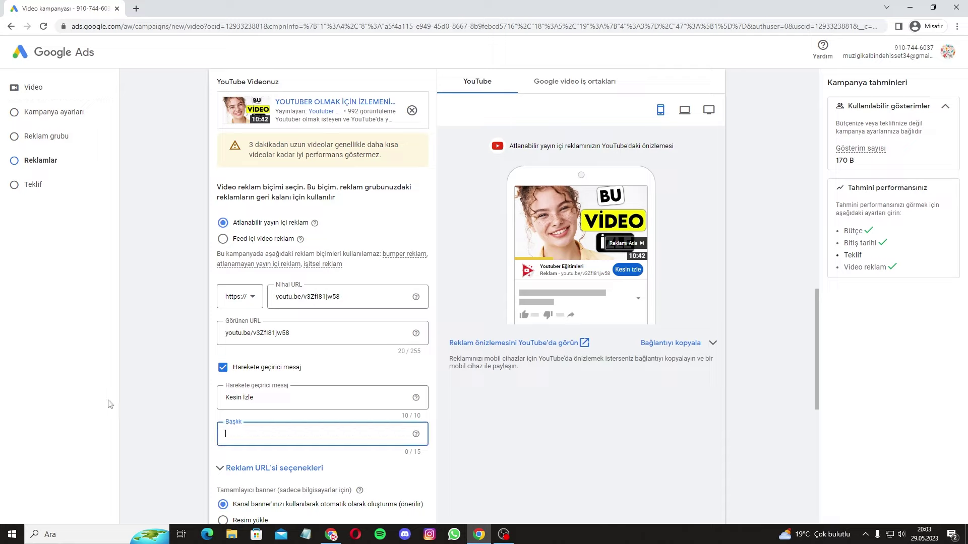
text(Abone Ol)
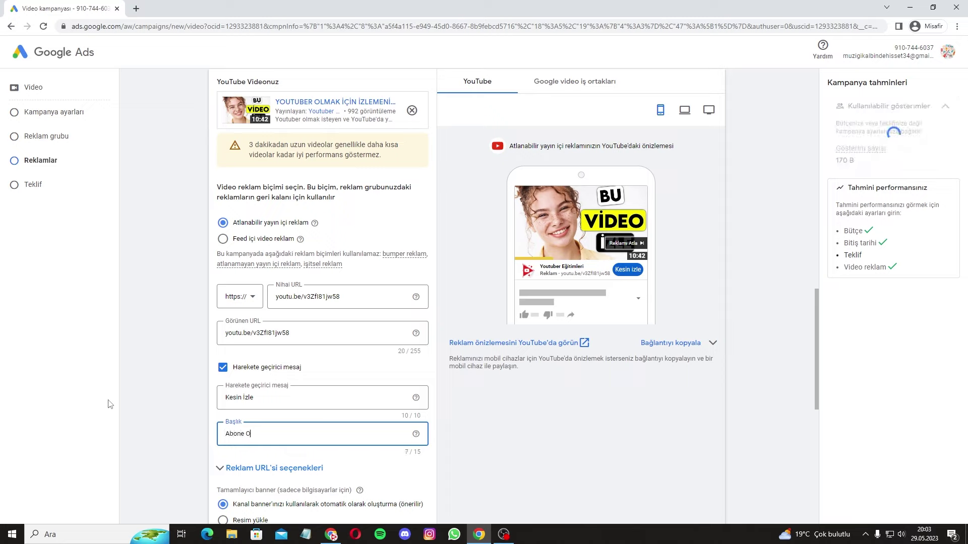
click(112, 403)
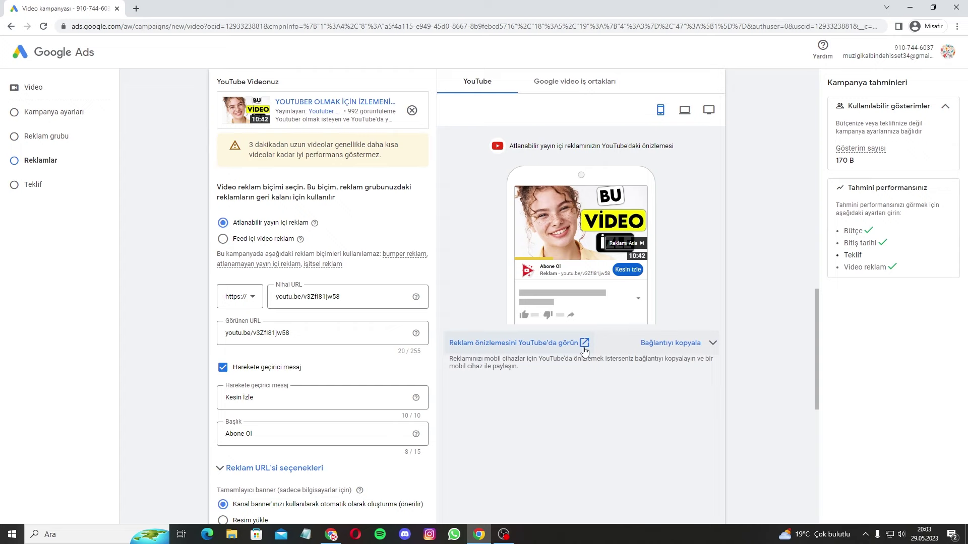
- Preview the ad on YouTube, pause the playback and close the preview
click(583, 347)
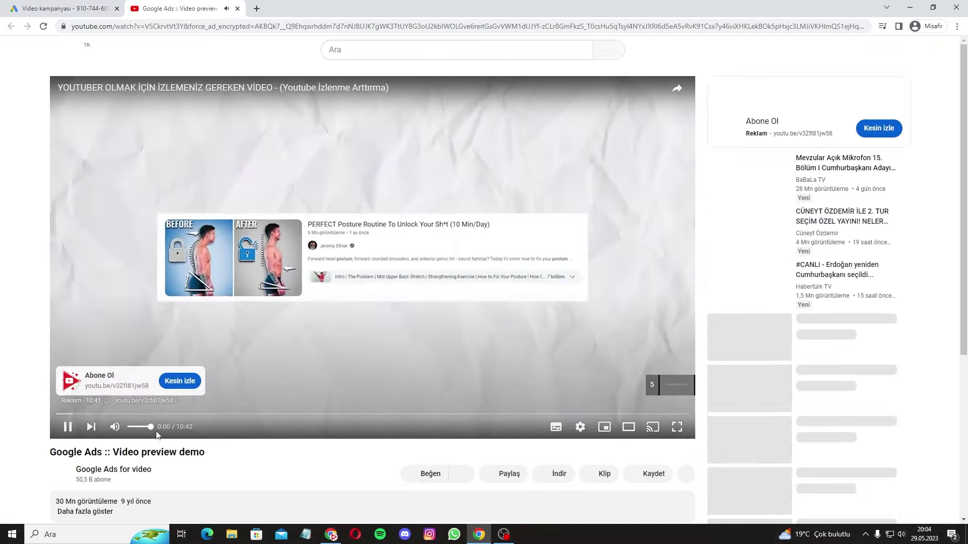
click(220, 286)
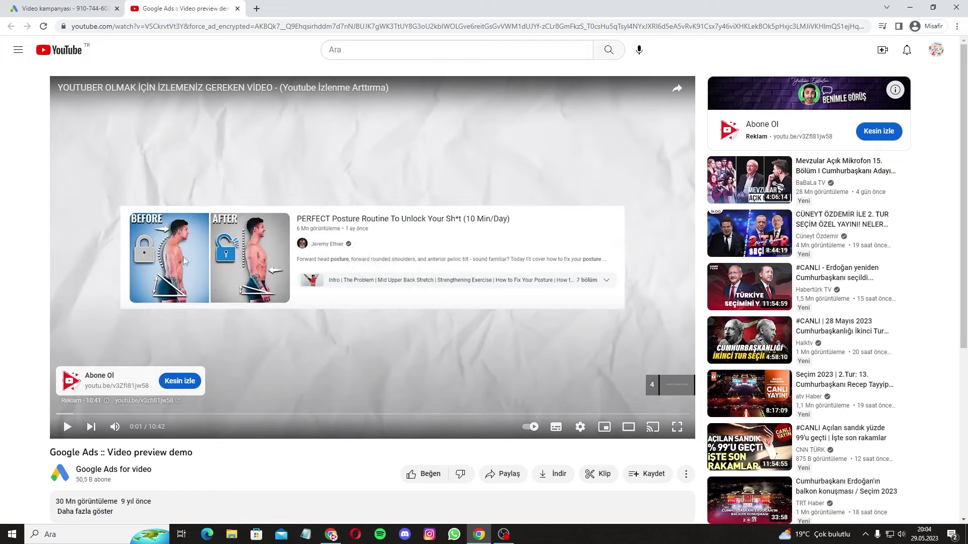
click(237, 9)
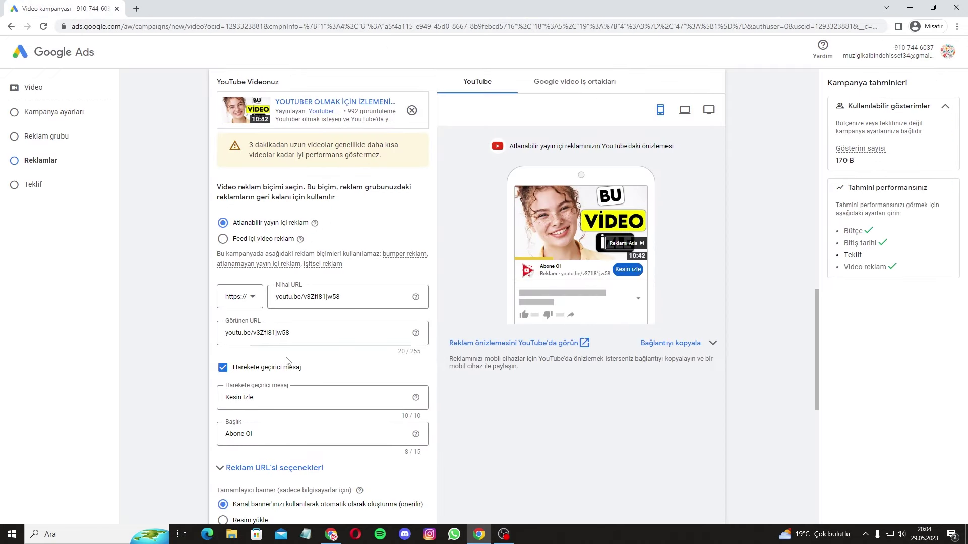
- Review the remaining ad options and the ads listed in the ad creation section, and collapse the section again
scroll(286, 359, down, 4)
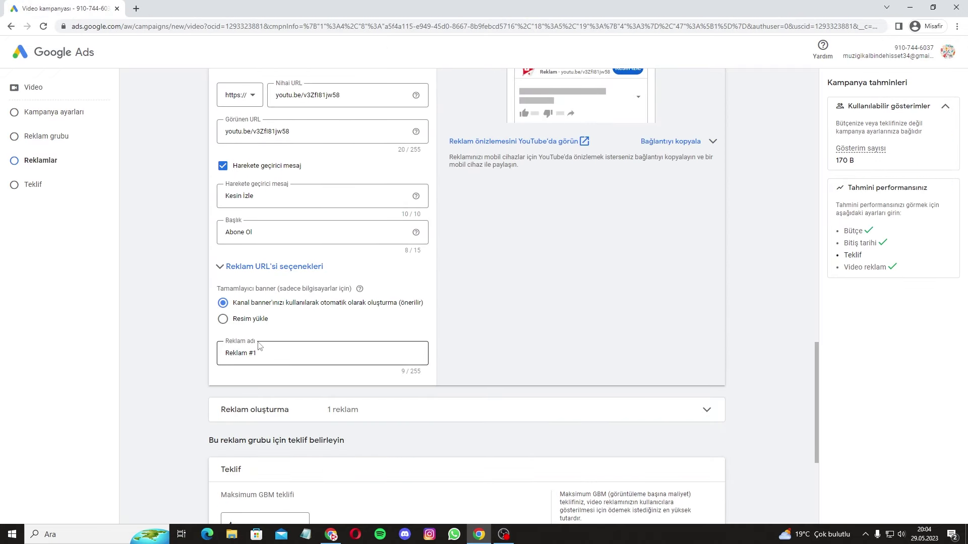
scroll(170, 378, down, 4)
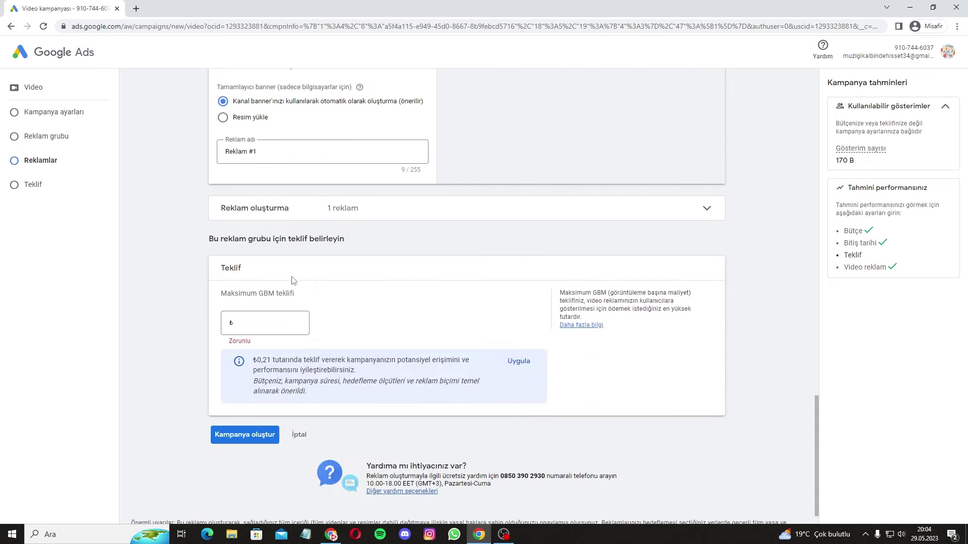
click(267, 218)
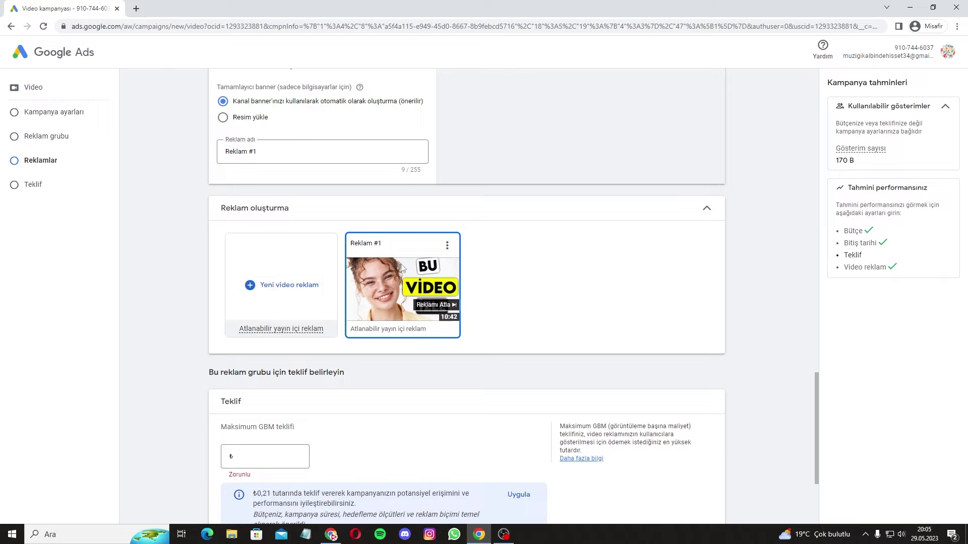
click(402, 218)
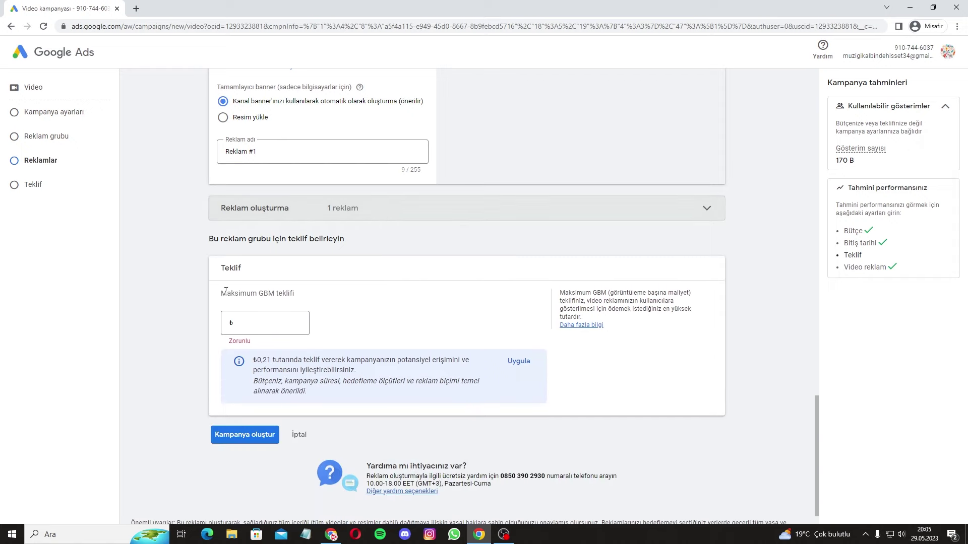
- Apply the suggested maximum cost-per-view bid of ₺0,21 and create the campaign
click(284, 323)
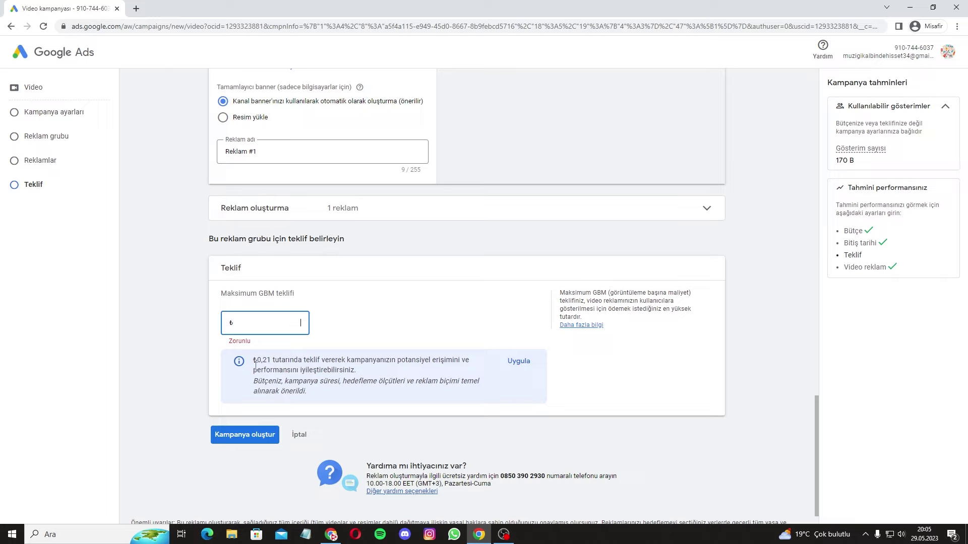
text(0)
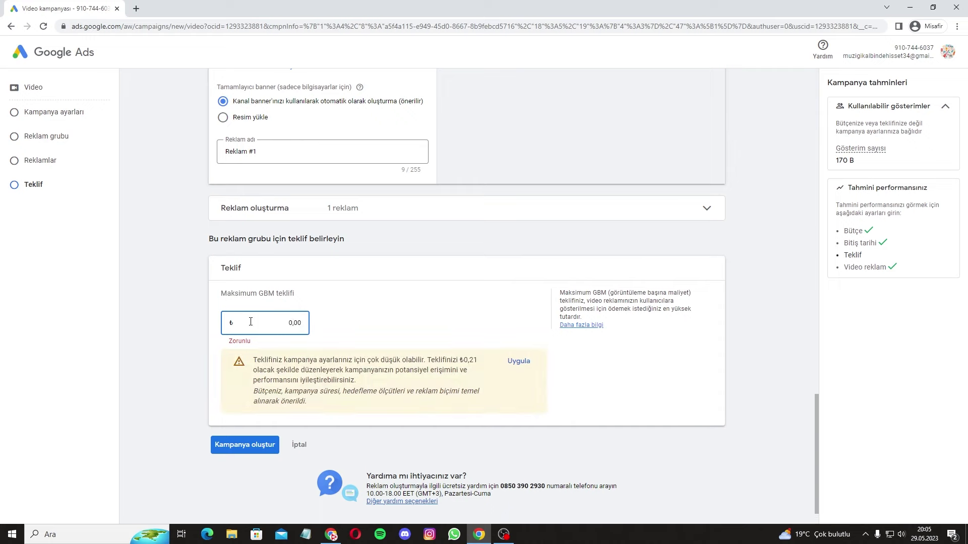
click(518, 361)
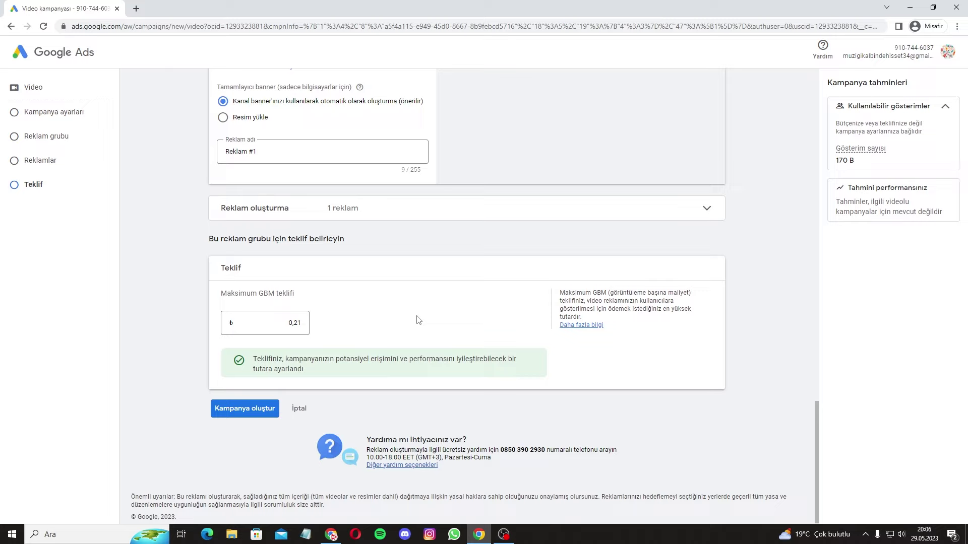
click(245, 417)
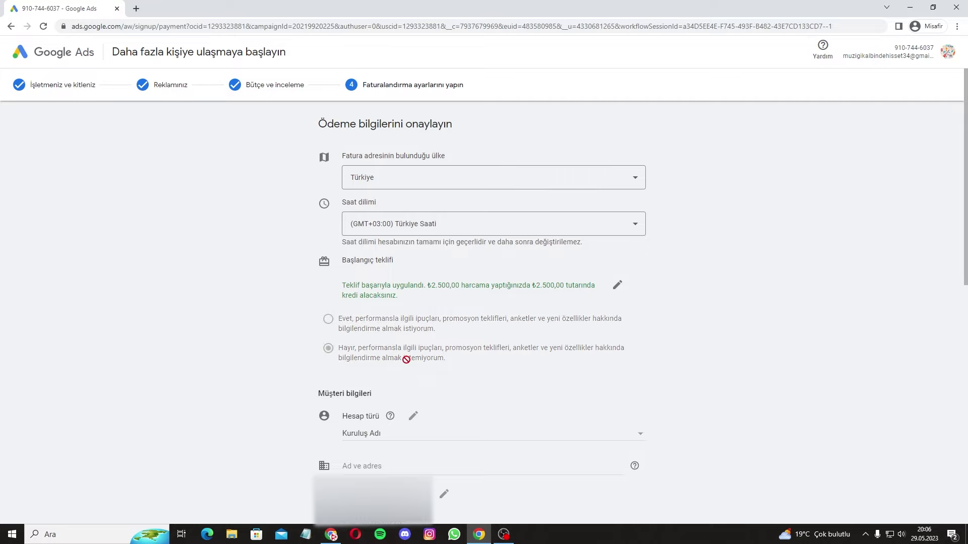
- Set the customer account type to Kişisel in the billing details and review the address and payment fields
click(407, 360)
scroll(403, 359, down, 3)
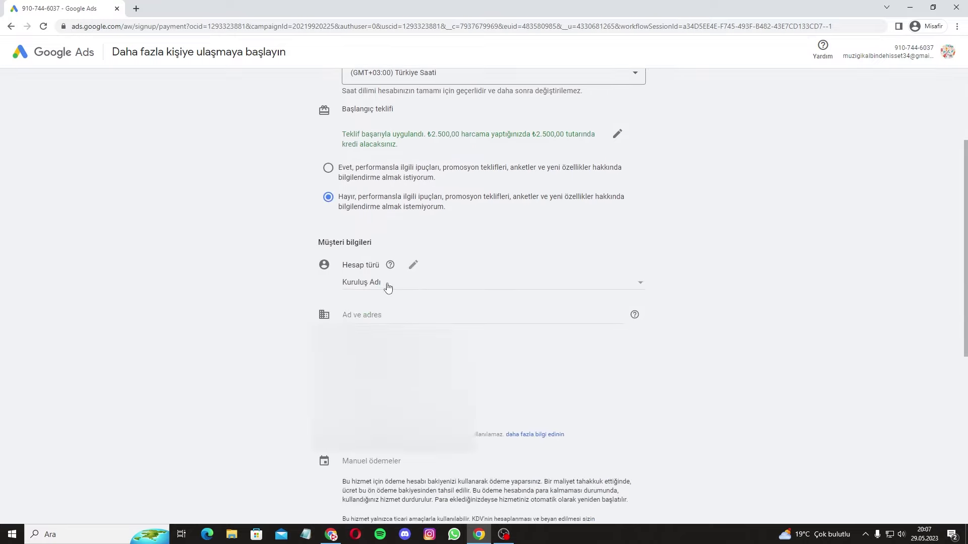
click(387, 288)
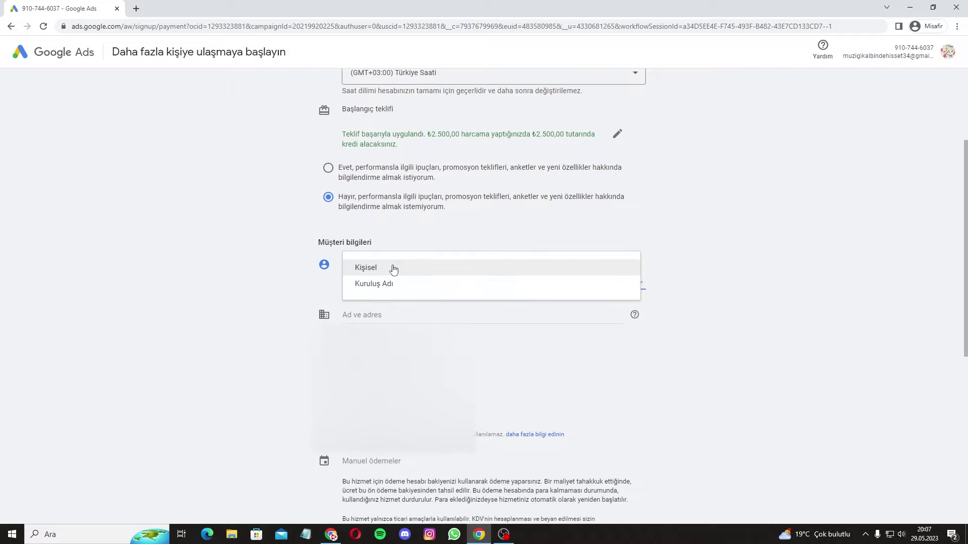
click(393, 271)
scroll(415, 297, down, 2)
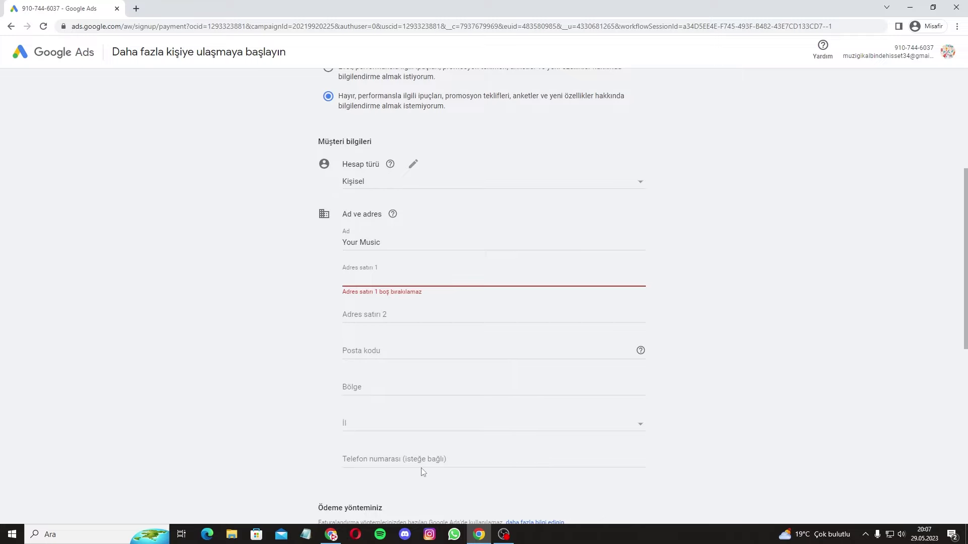
scroll(377, 352, down, 1)
scroll(377, 351, down, 3)
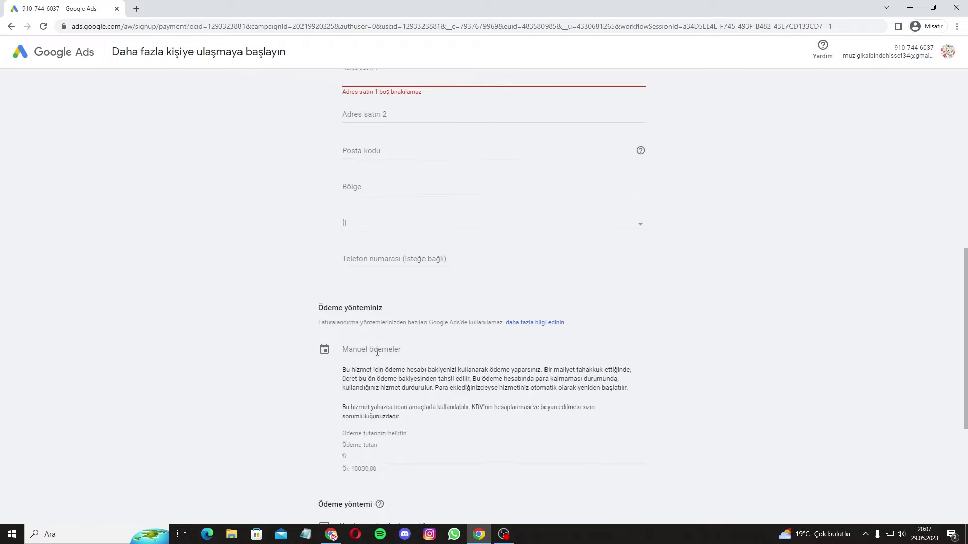
- Set the manual payment amount to ₺14 and open the card details for entry under the credit or debit card payment method
scroll(421, 374, down, 2)
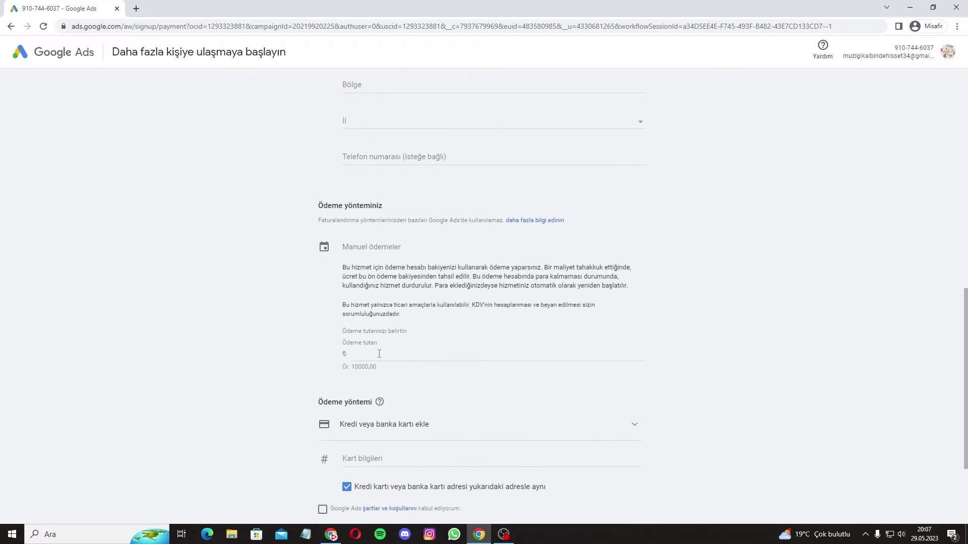
scroll(398, 217, down, 1)
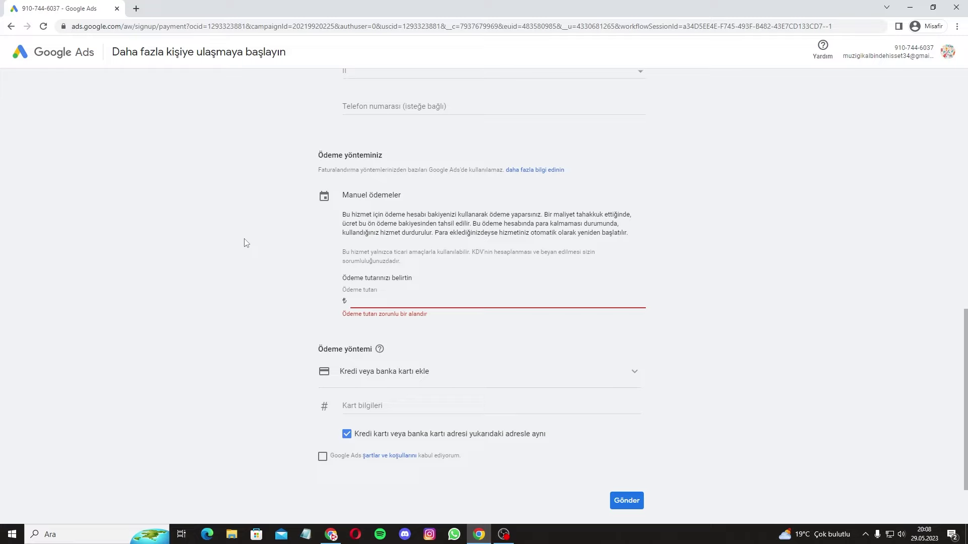
click(421, 299)
text(14)
click(466, 348)
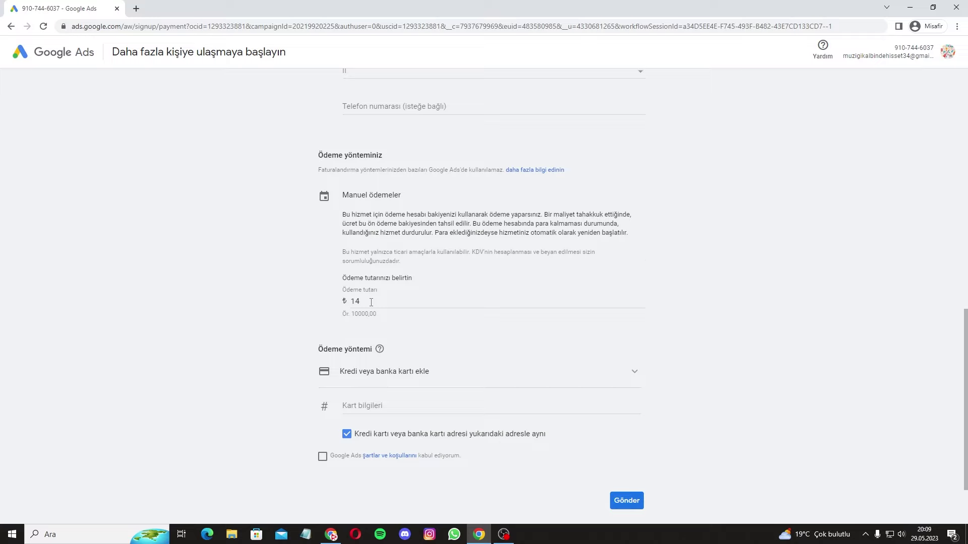
click(449, 406)
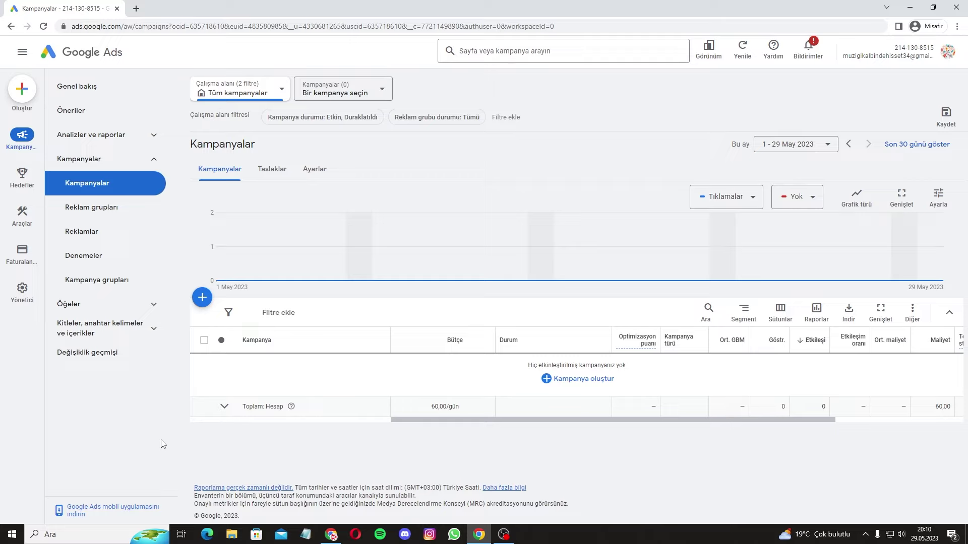
- Open the management page for the account's linked YouTube channels, view the dialog for linking another channel and cancel it
mouse_move(23, 305)
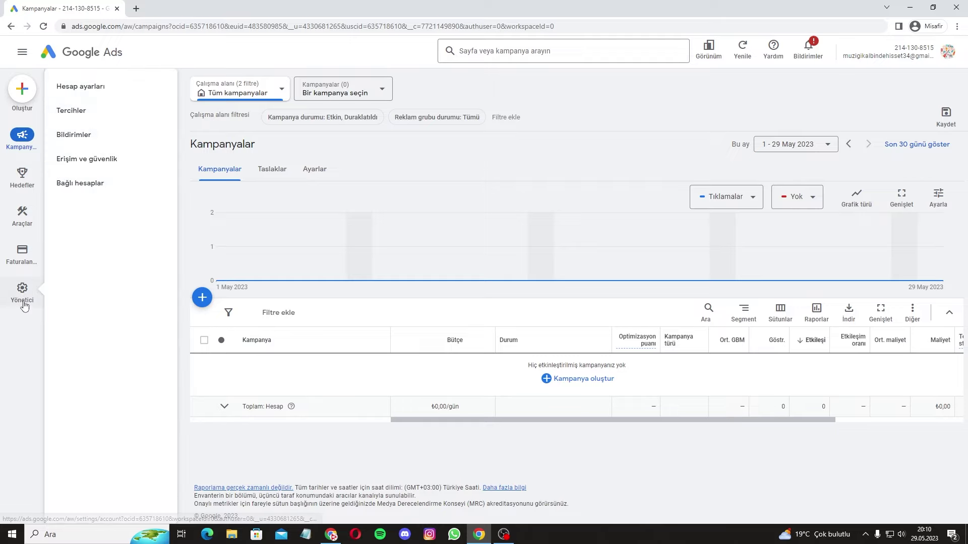
click(93, 190)
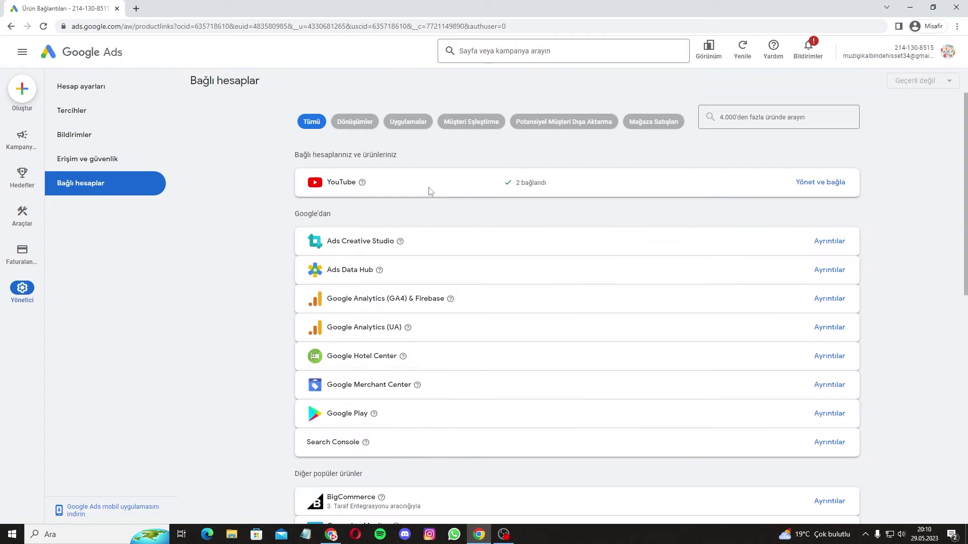
click(824, 191)
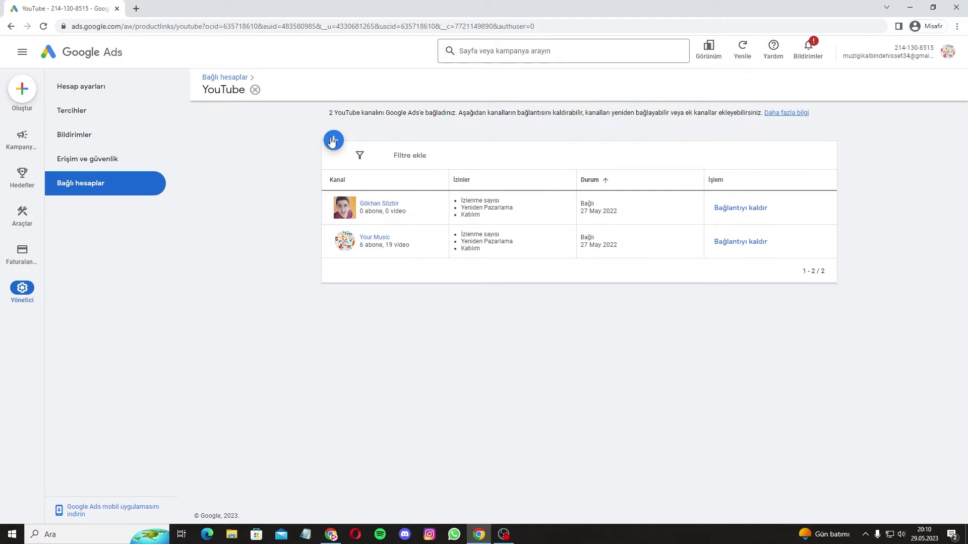
click(333, 140)
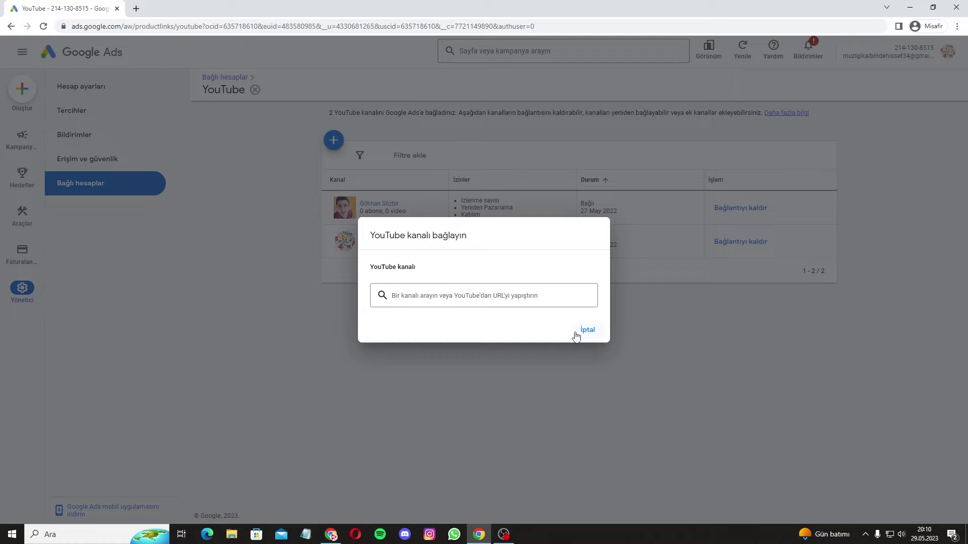
click(579, 337)
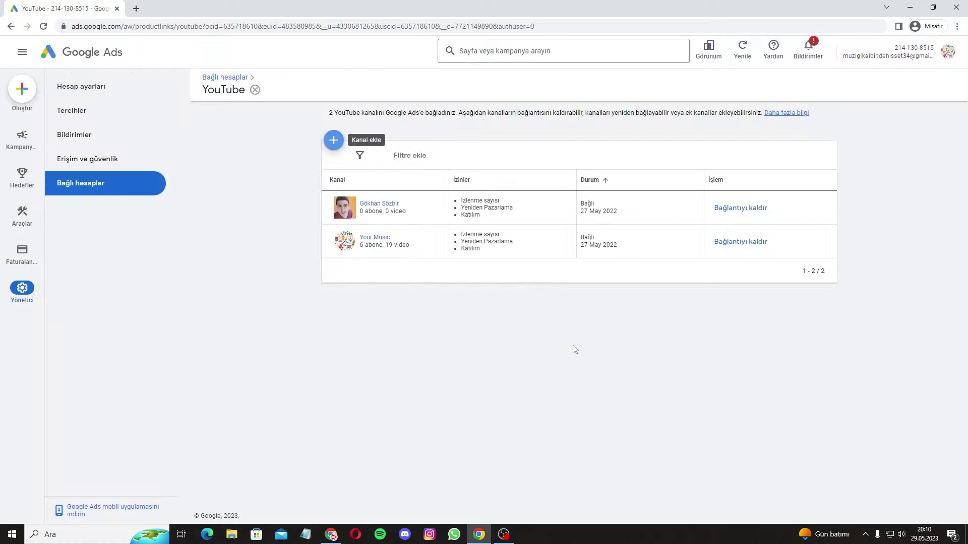